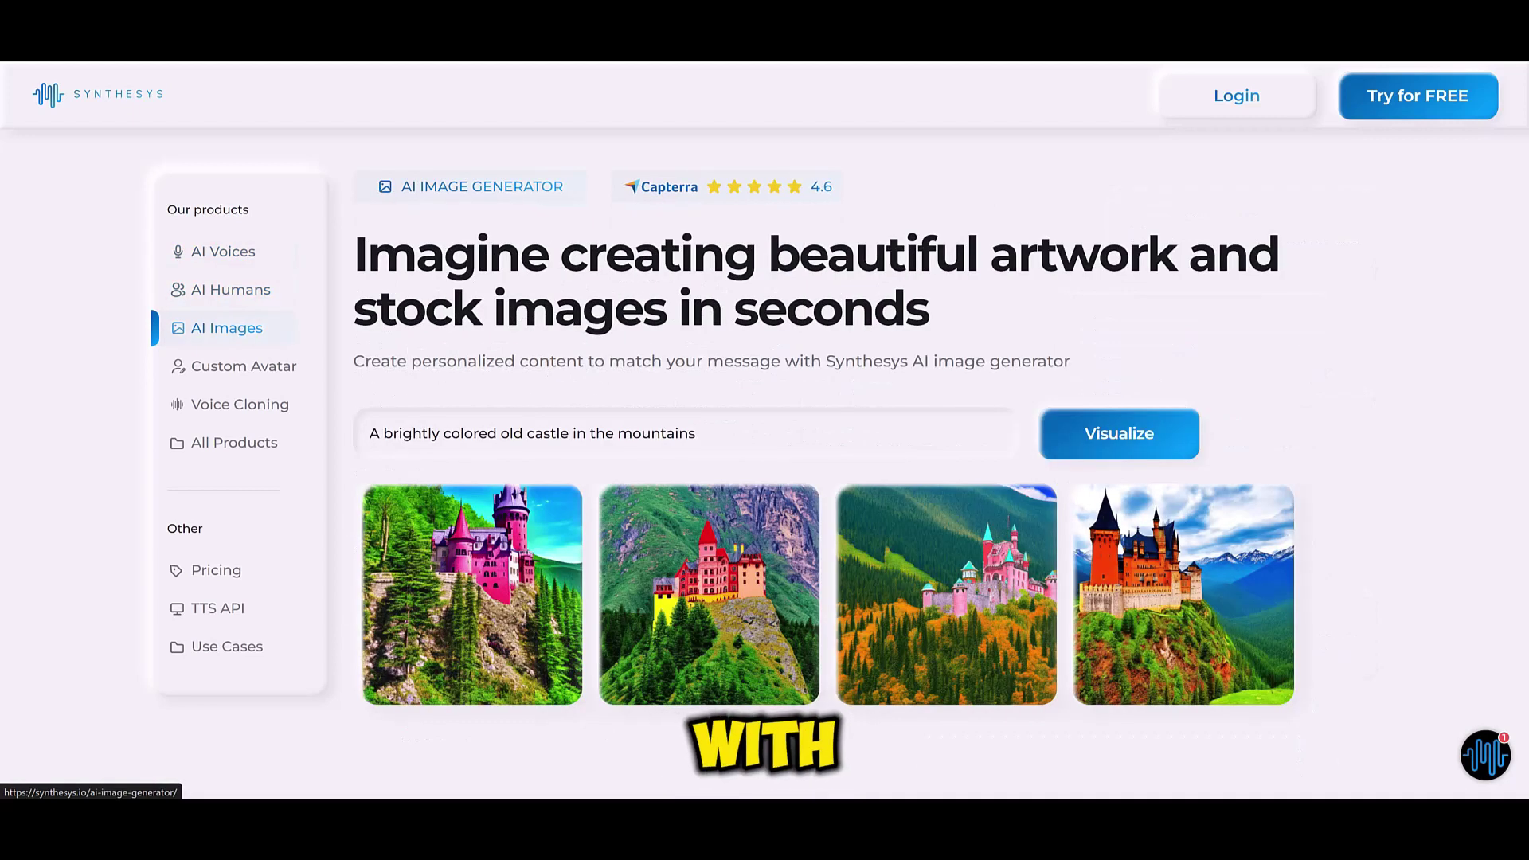
Browse the Custom Avatar, Voice Cloning and All Products pages, then start a free account.
left_click(244, 366)
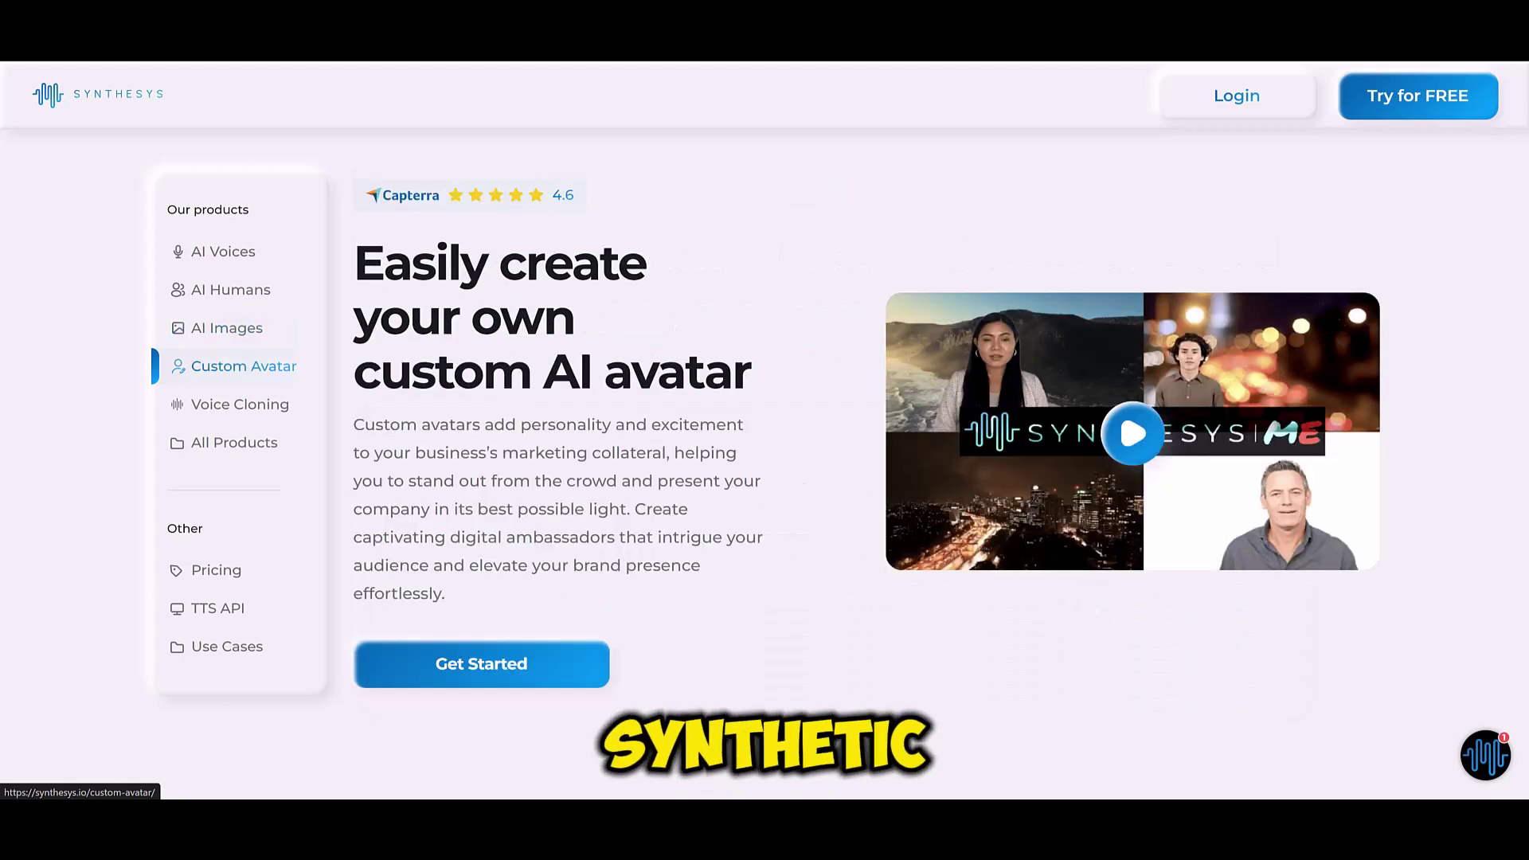
left_click(240, 405)
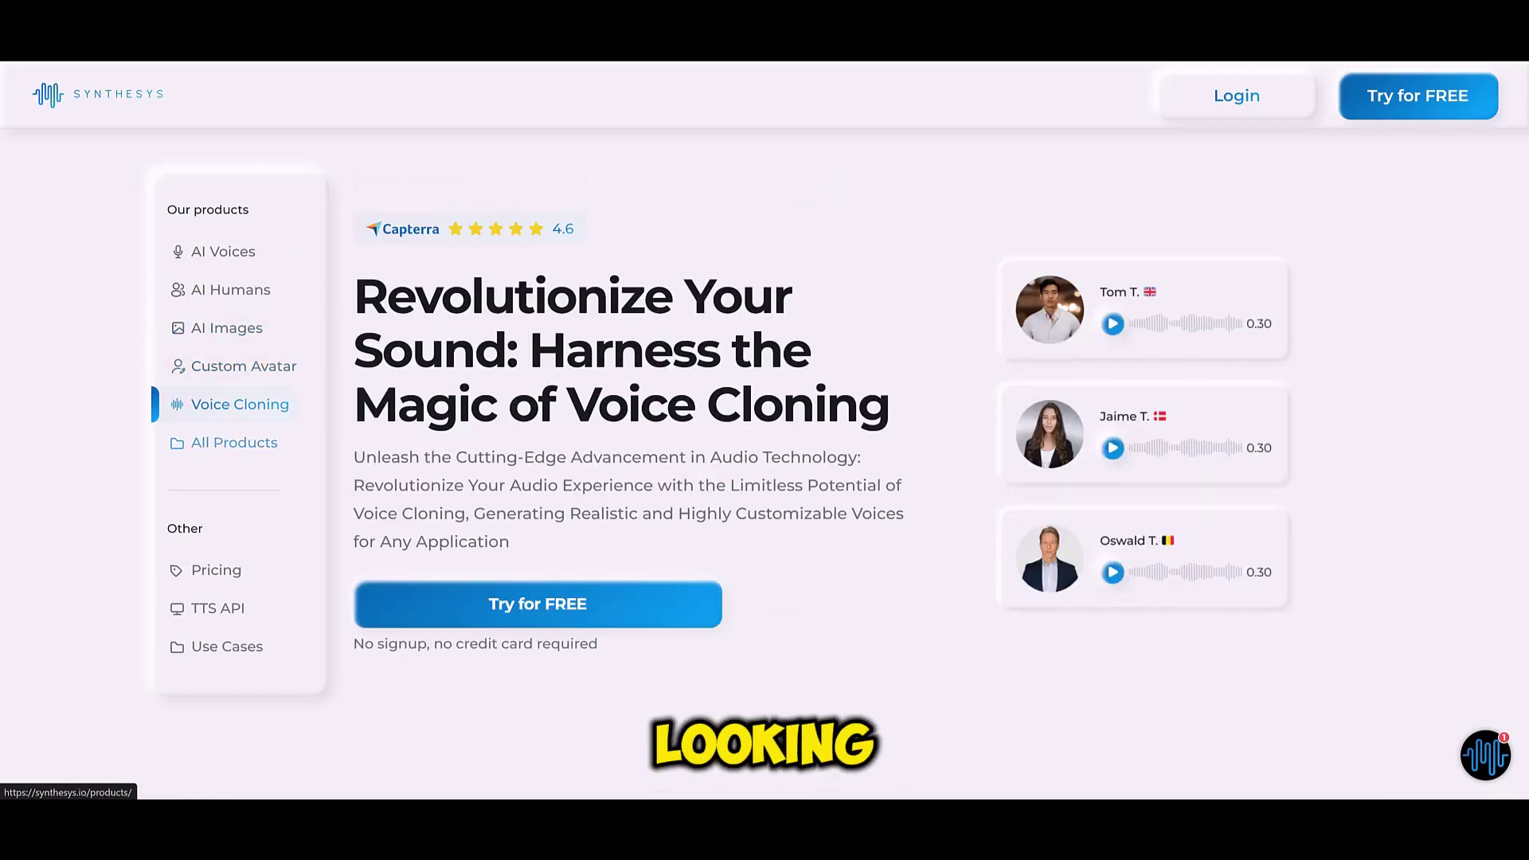
left_click(234, 443)
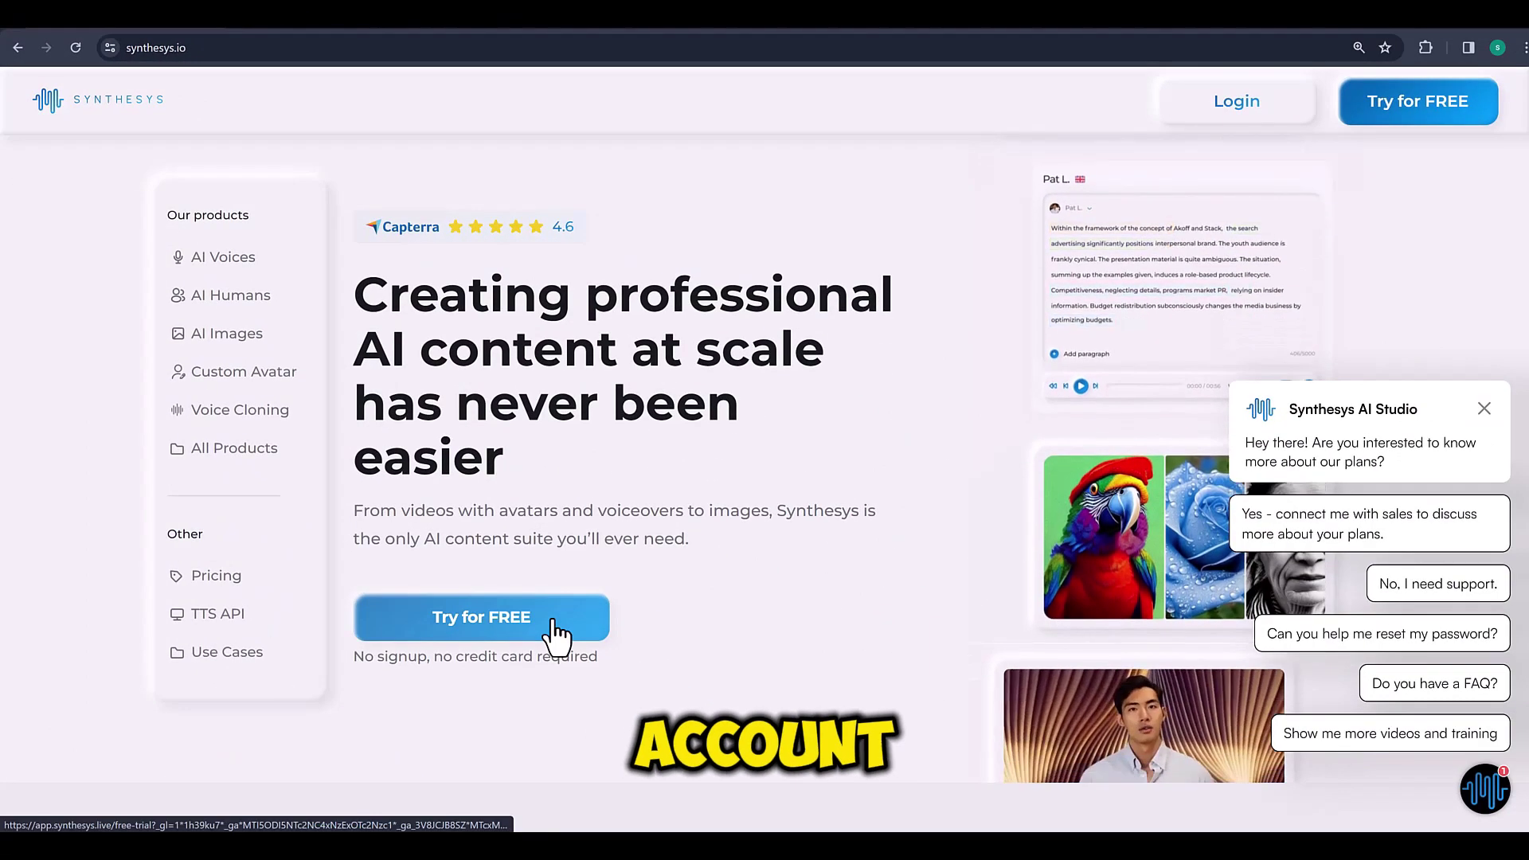
left_click(553, 634)
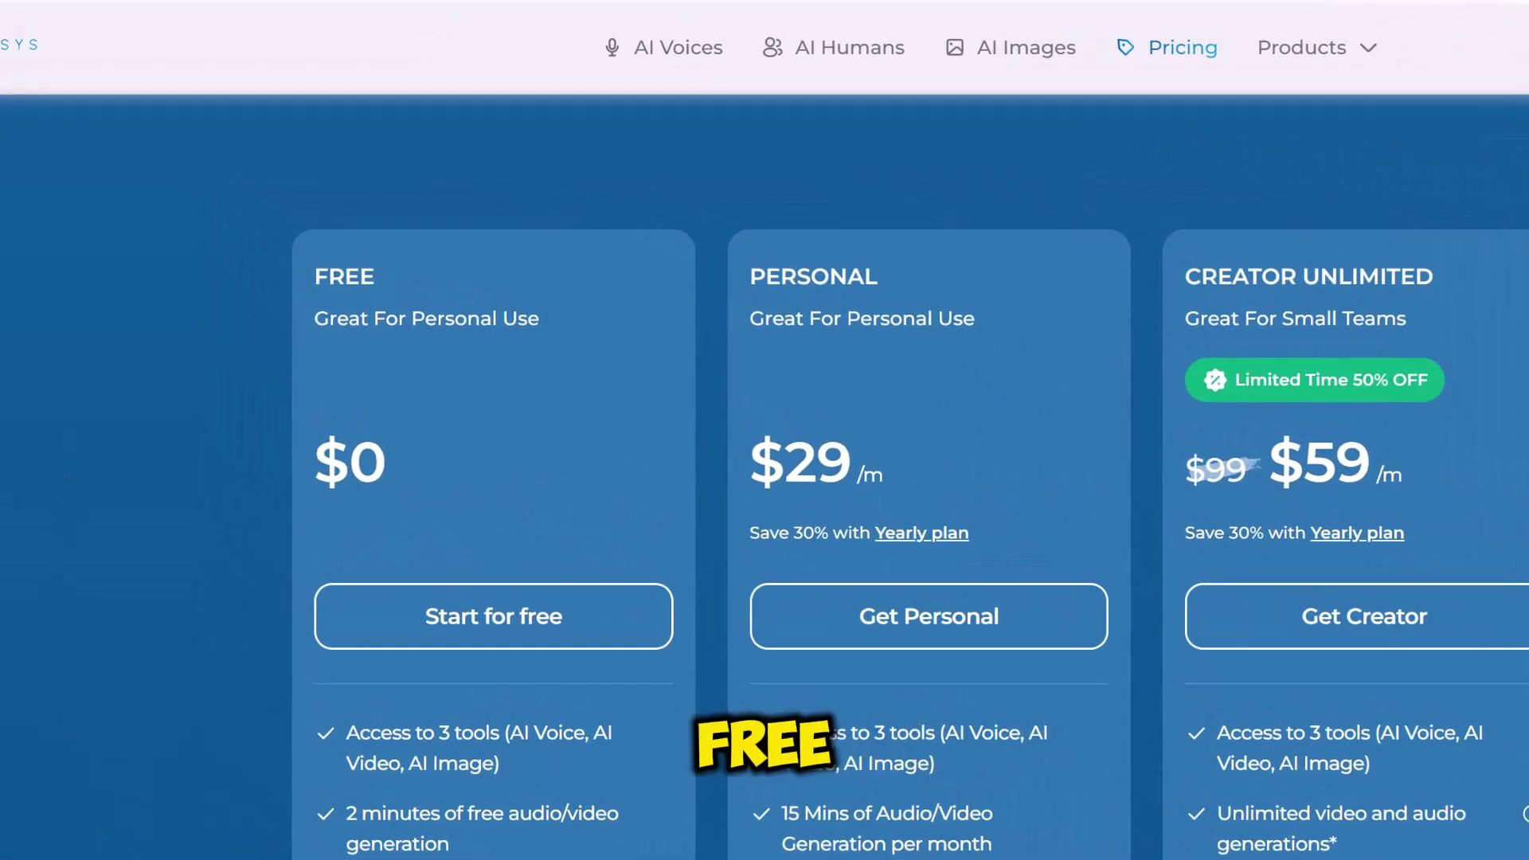
left_click(646, 630)
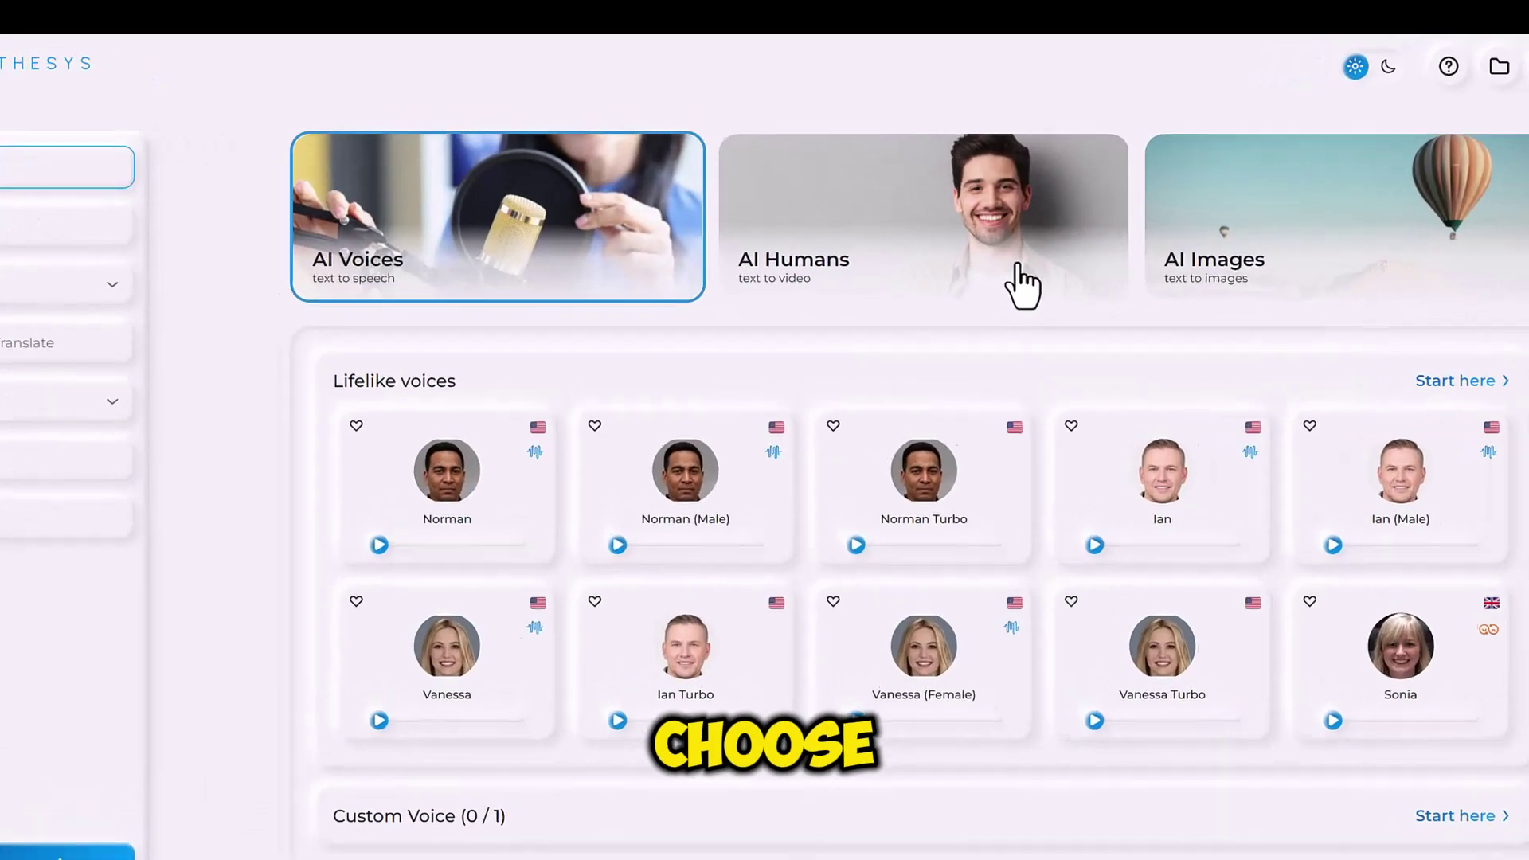
Start a new AI Humans text-to-video project from the Default Template.
left_click(1022, 285)
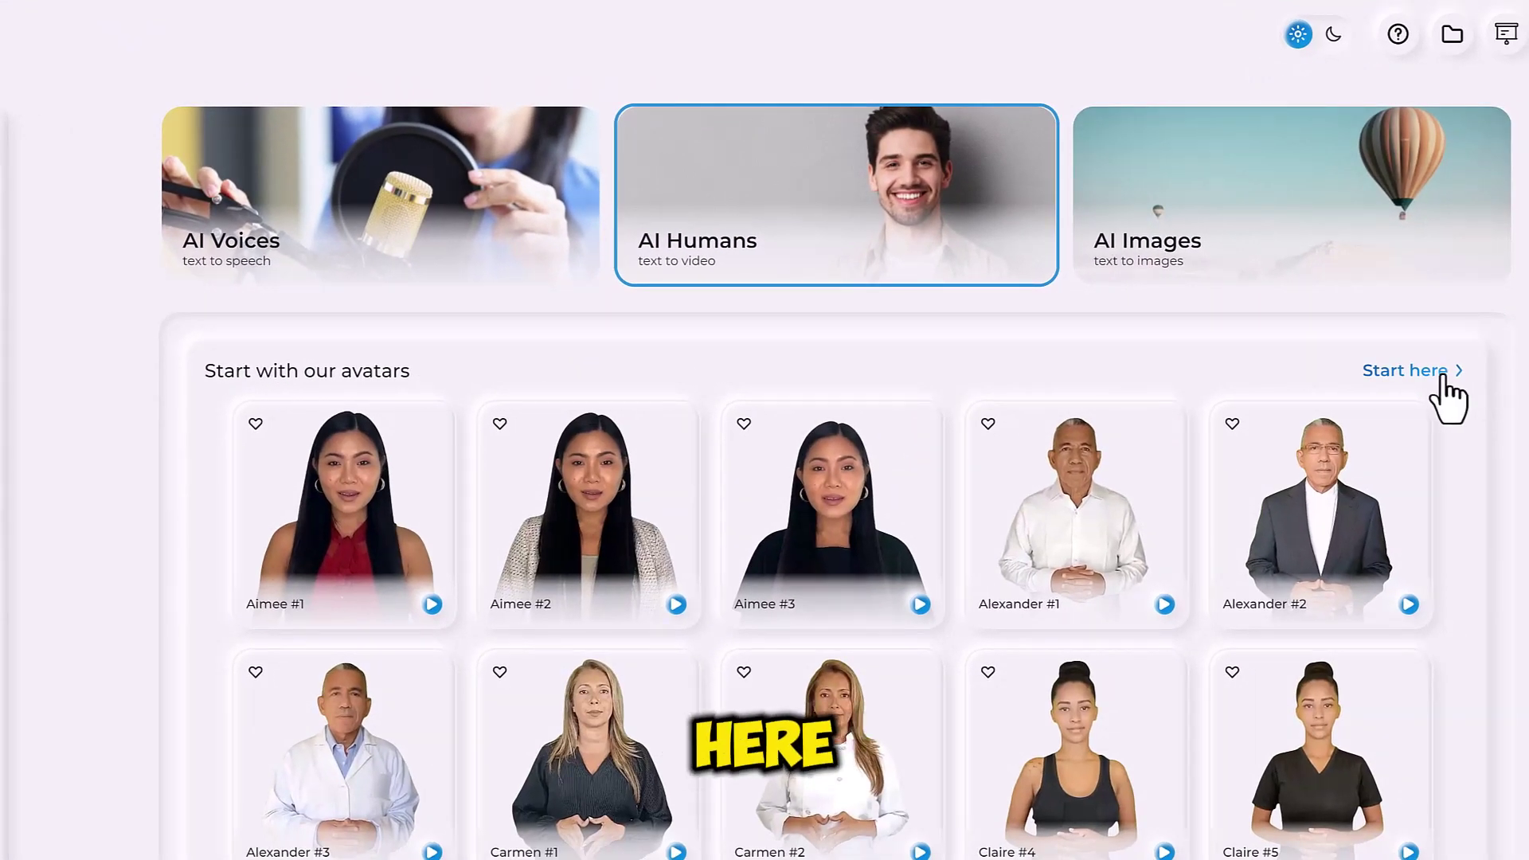
left_click(1443, 380)
scroll(1225, 438, "down", 5)
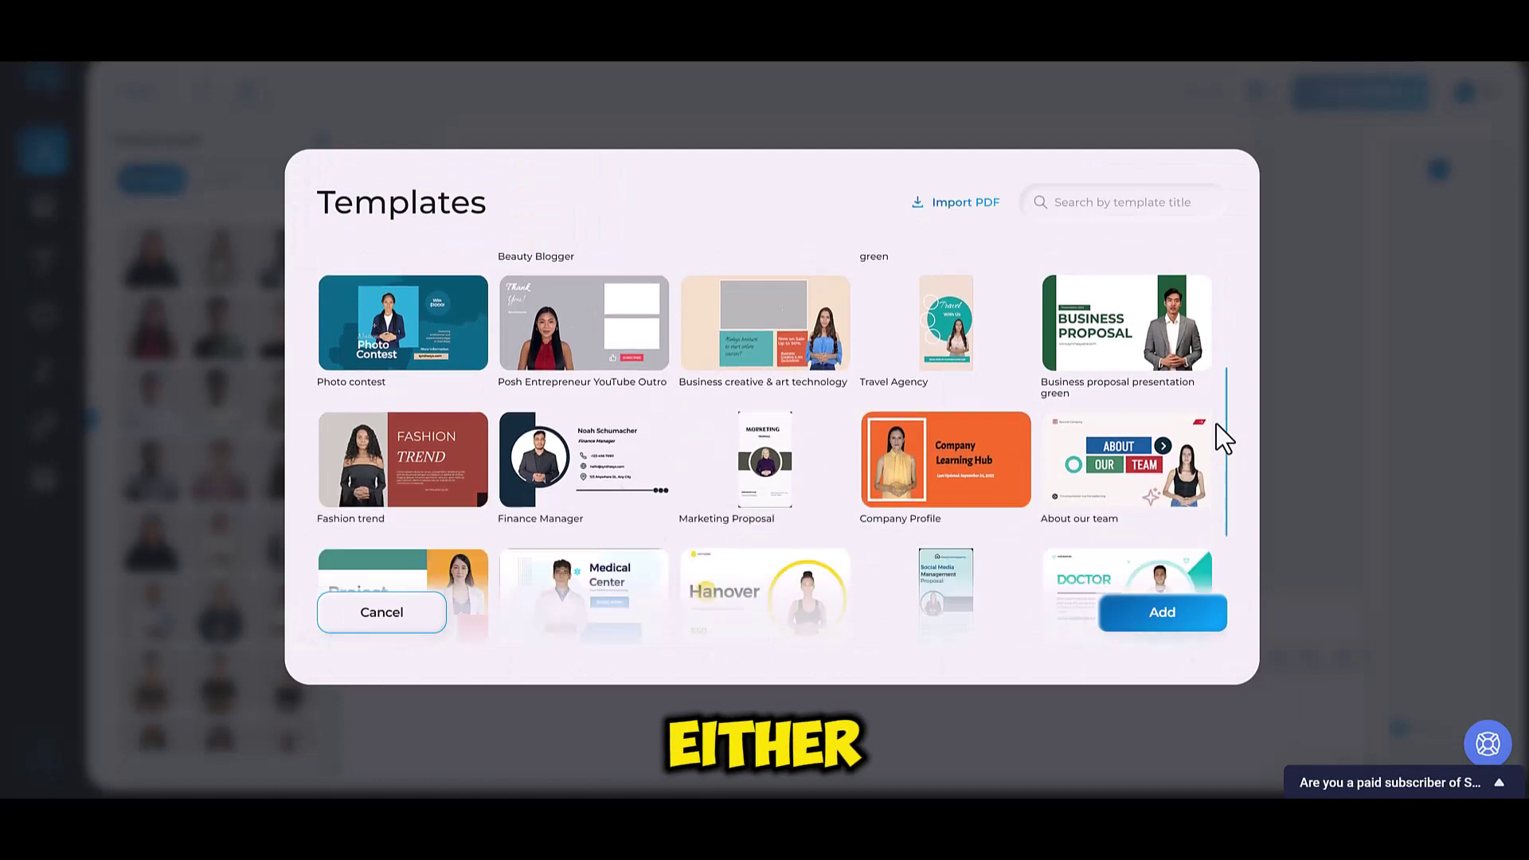
scroll(1216, 424, "down", 4)
scroll(1217, 423, "up", 10)
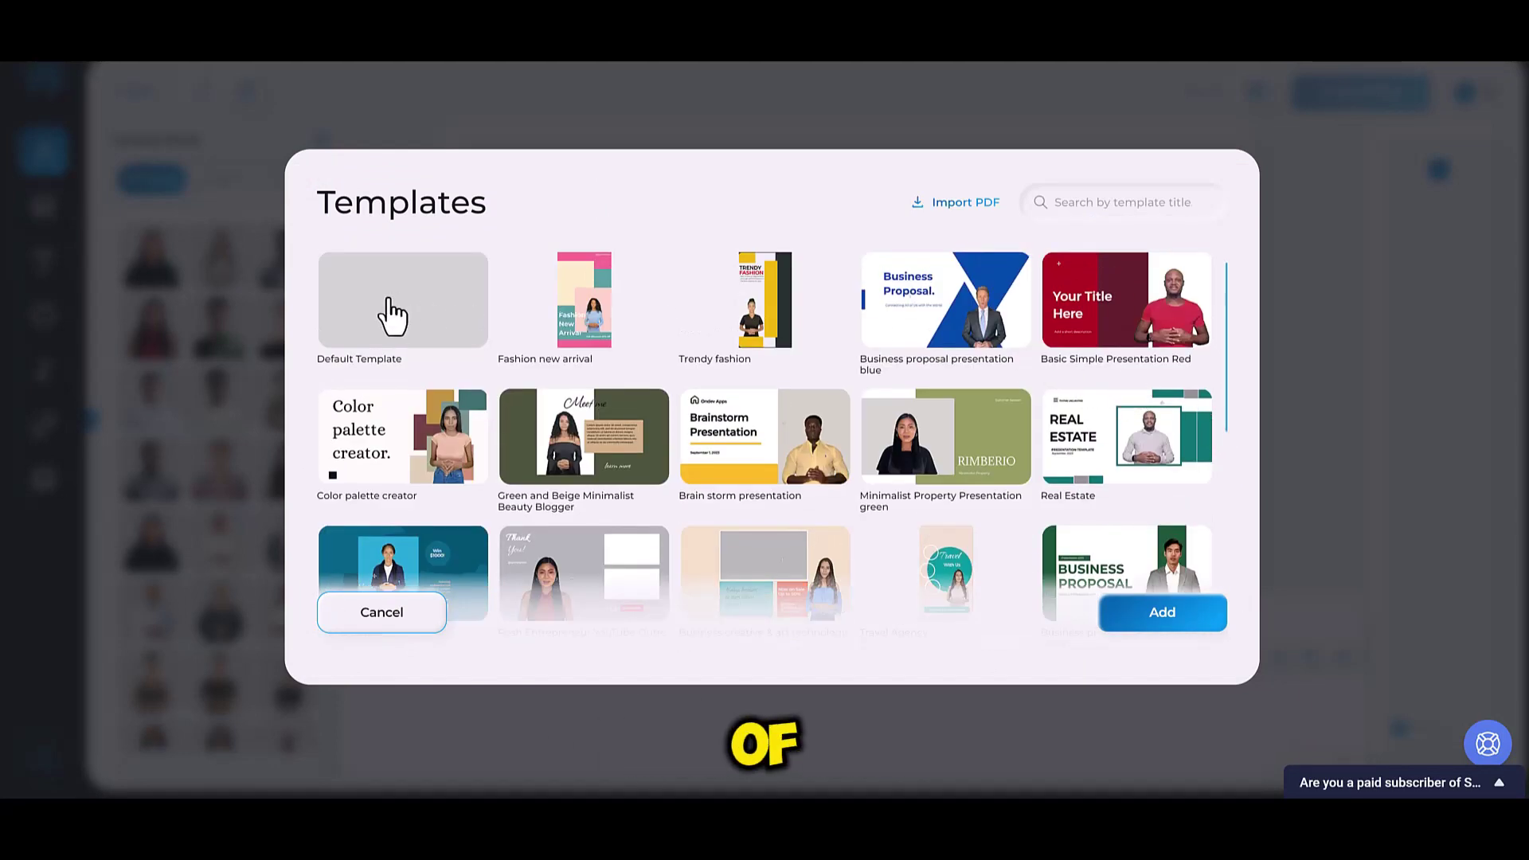
left_click(1127, 620)
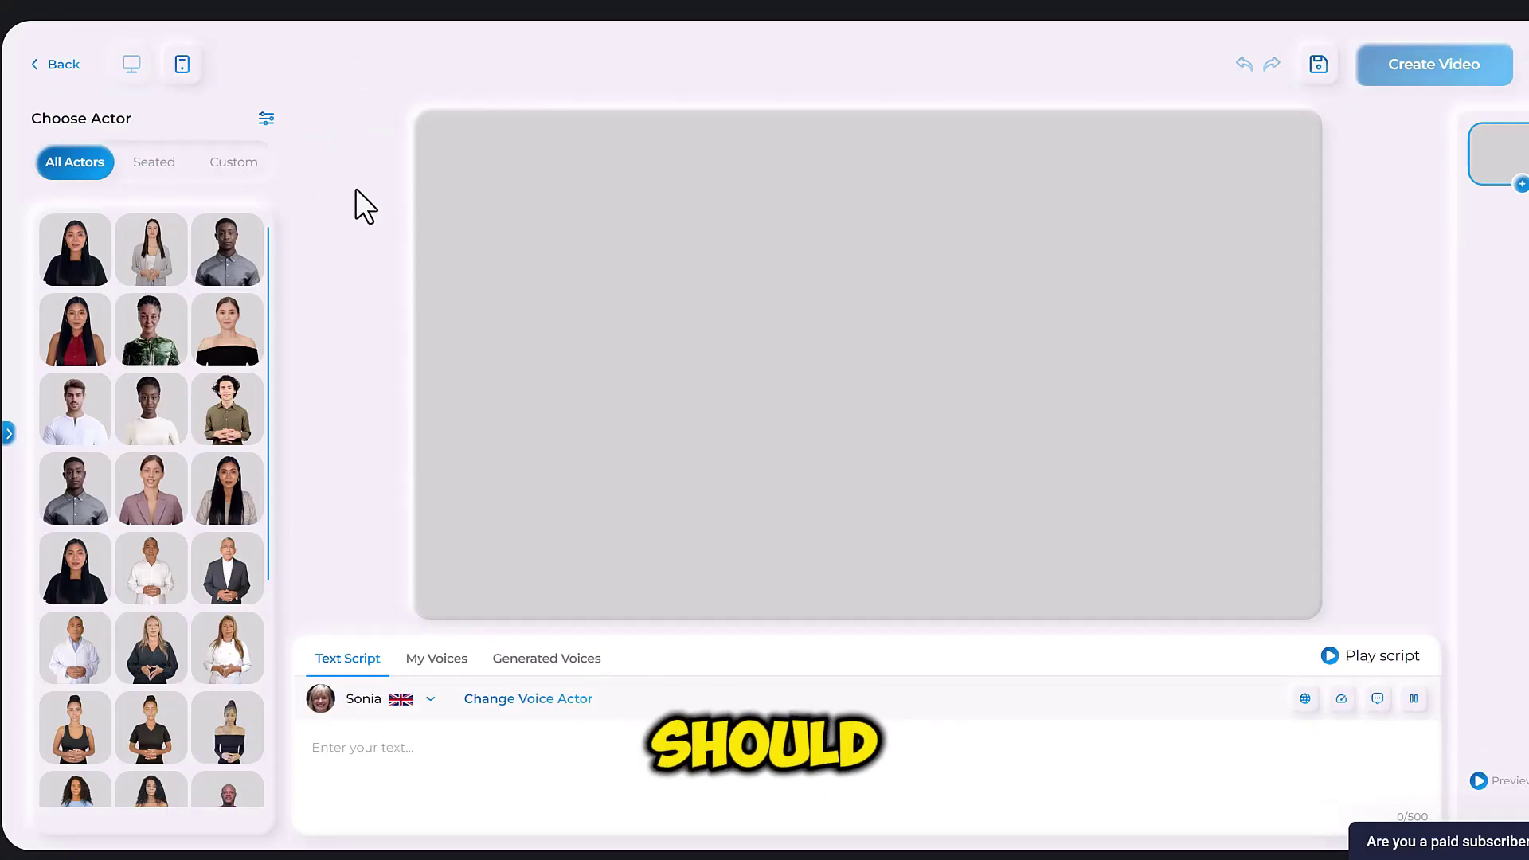
Open the full AI Humans actor selection and scroll through the presenters.
scroll(223, 335, "down", 2)
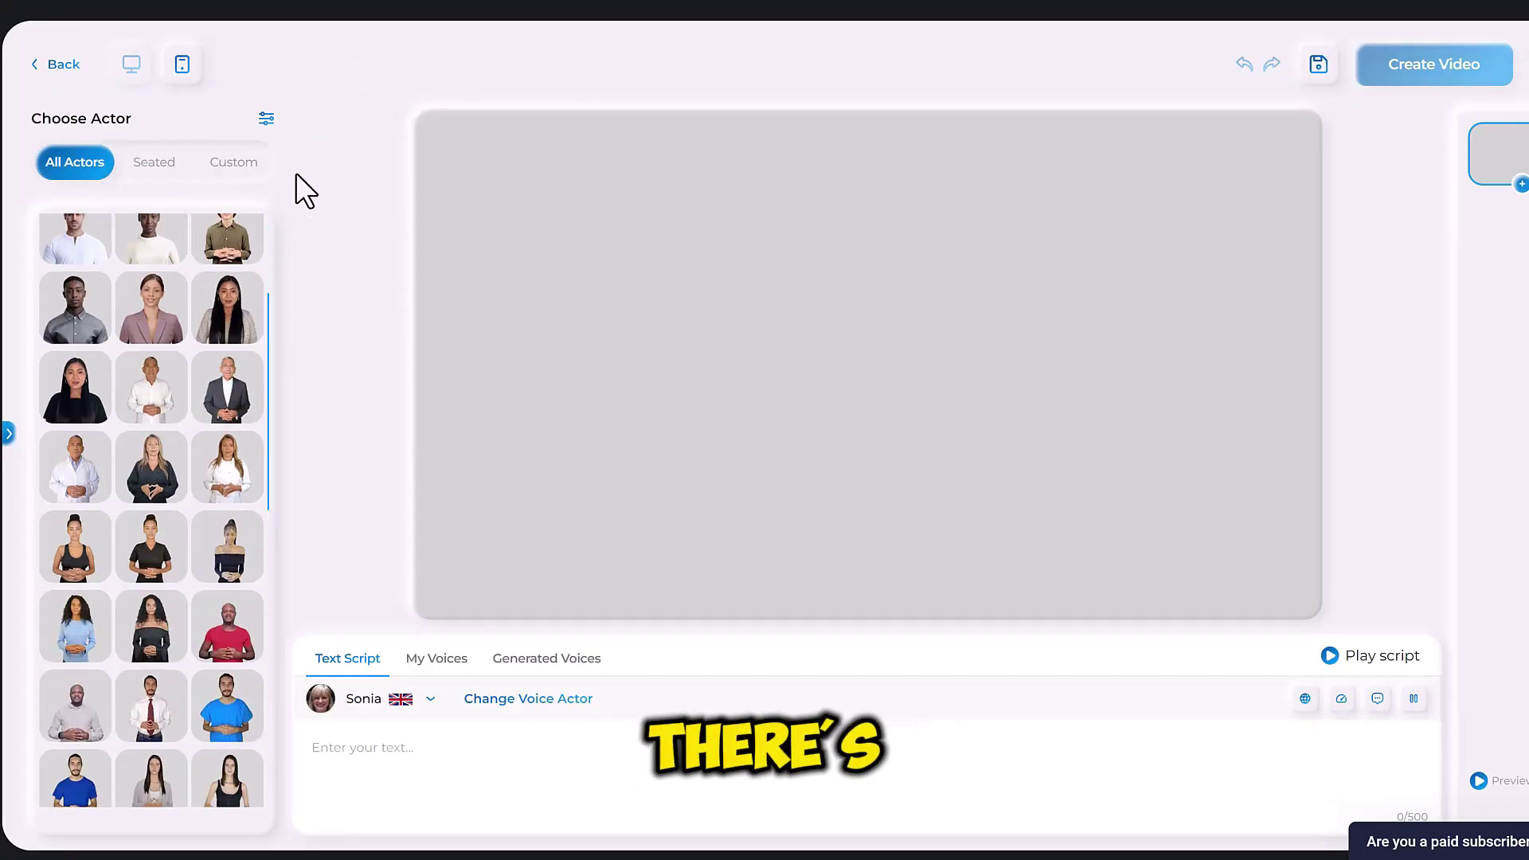
left_click(268, 119)
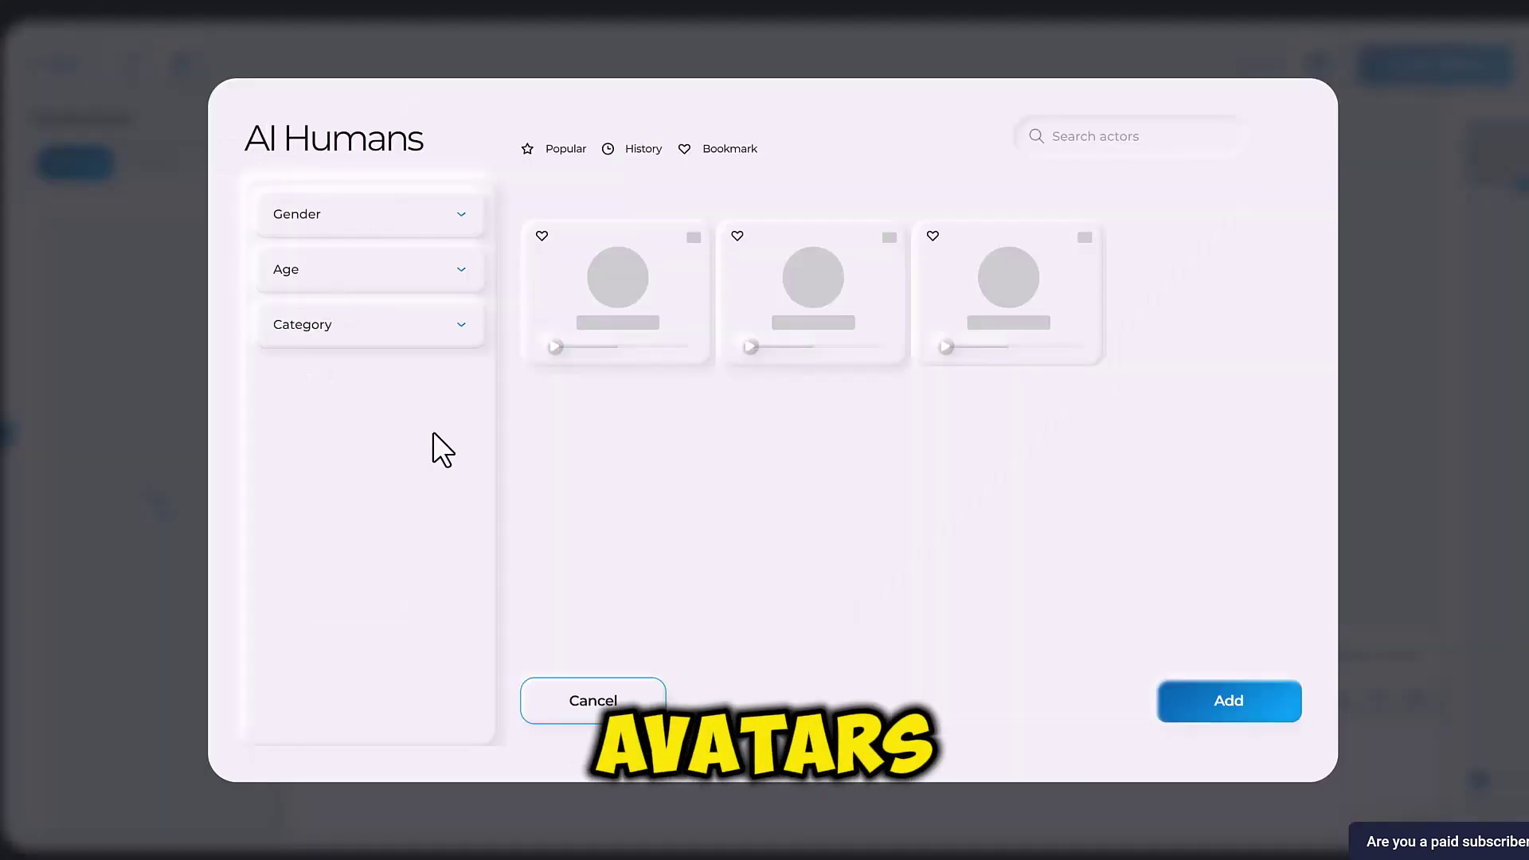
scroll(1192, 498, "down", 6)
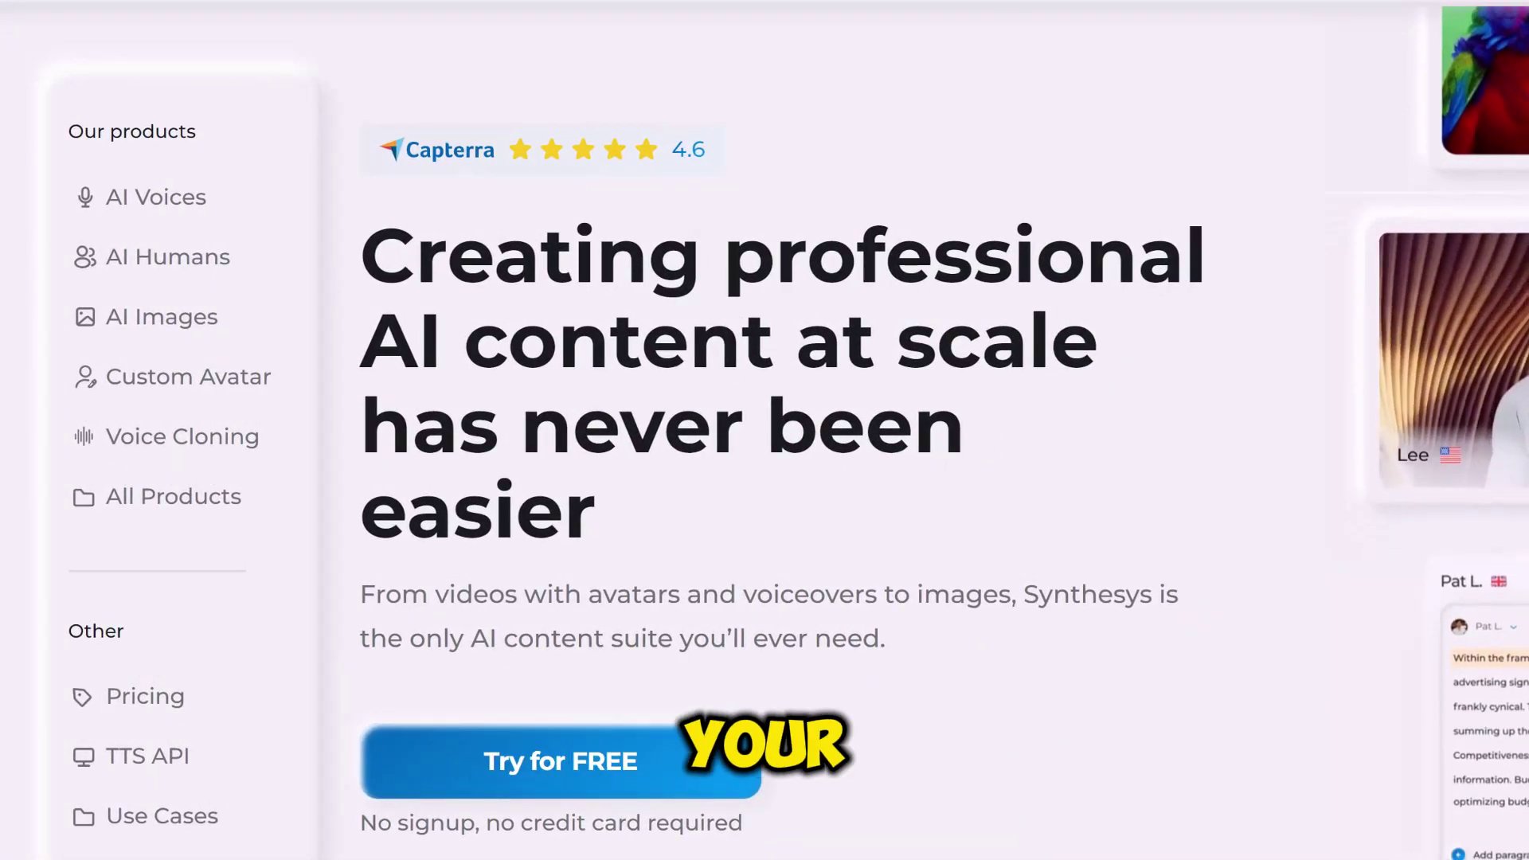
Read the Custom Avatar page down to 'How to create your own custom AI avatar'.
left_click(247, 386)
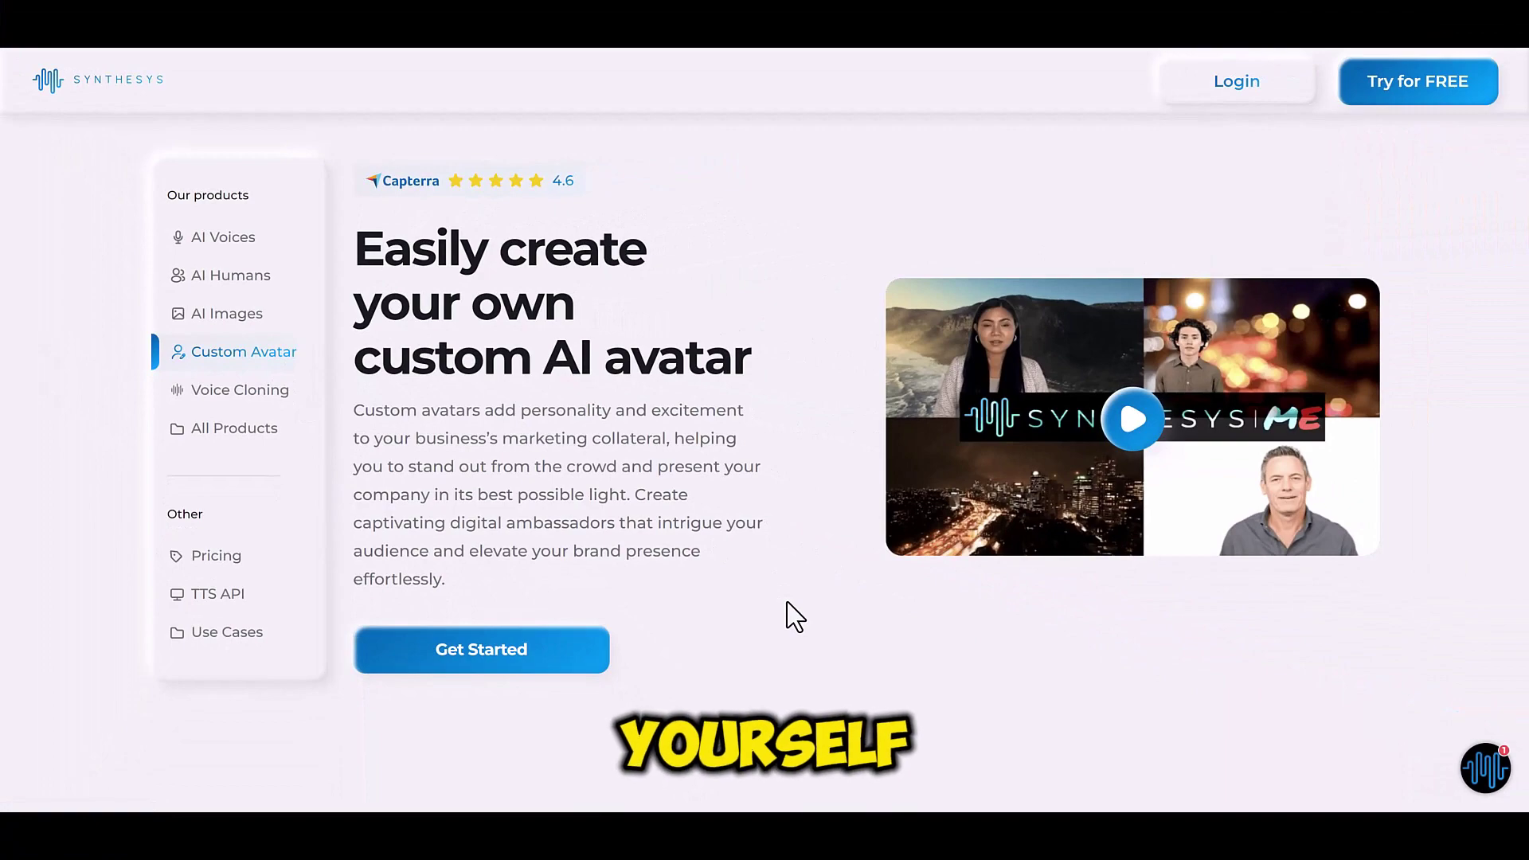
scroll(795, 617, "down", 5)
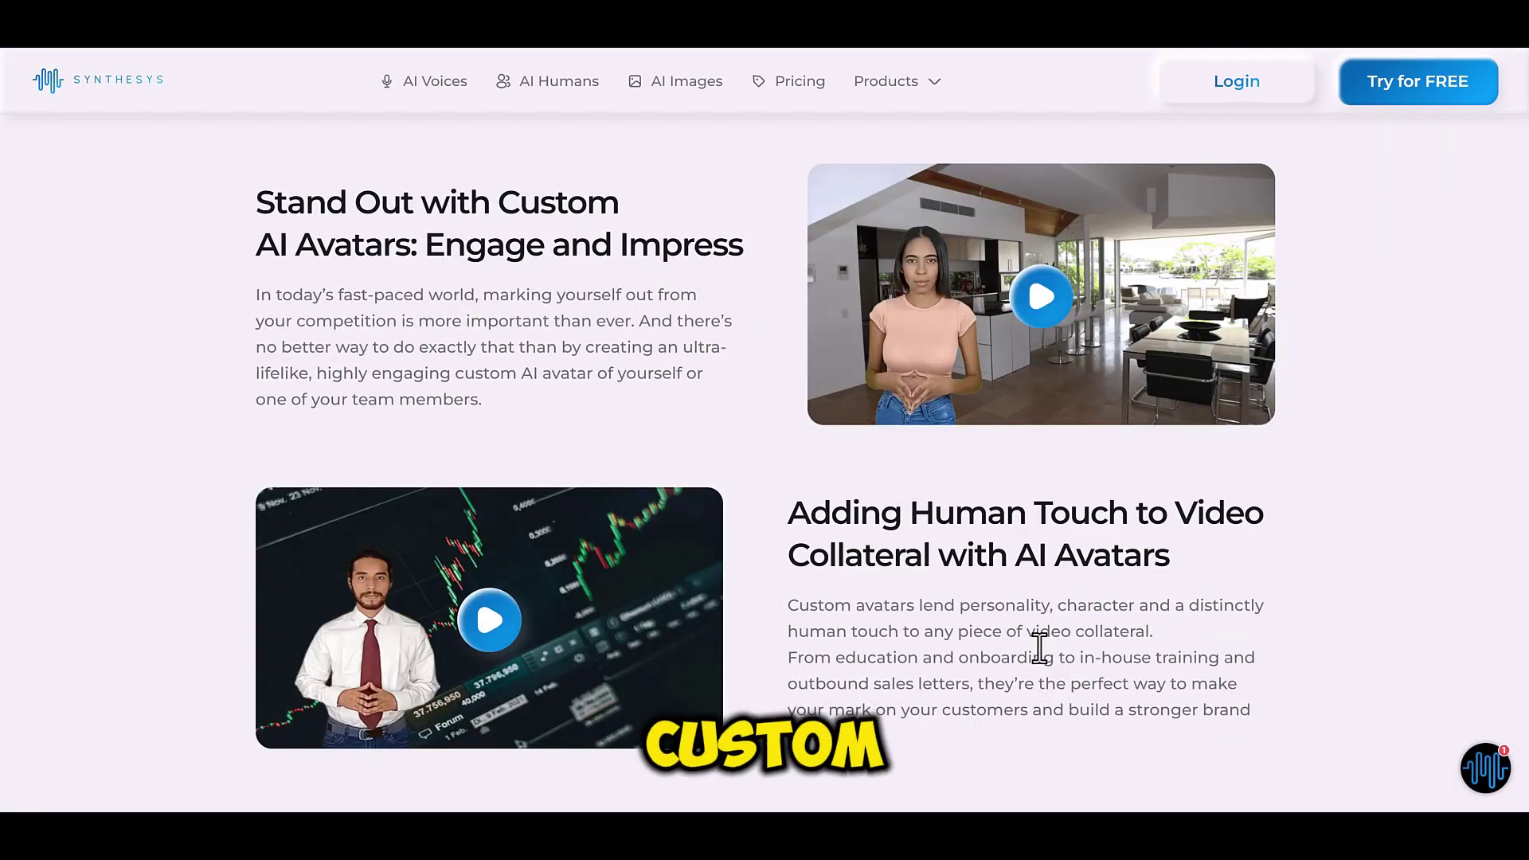
scroll(1039, 646, "down", 10)
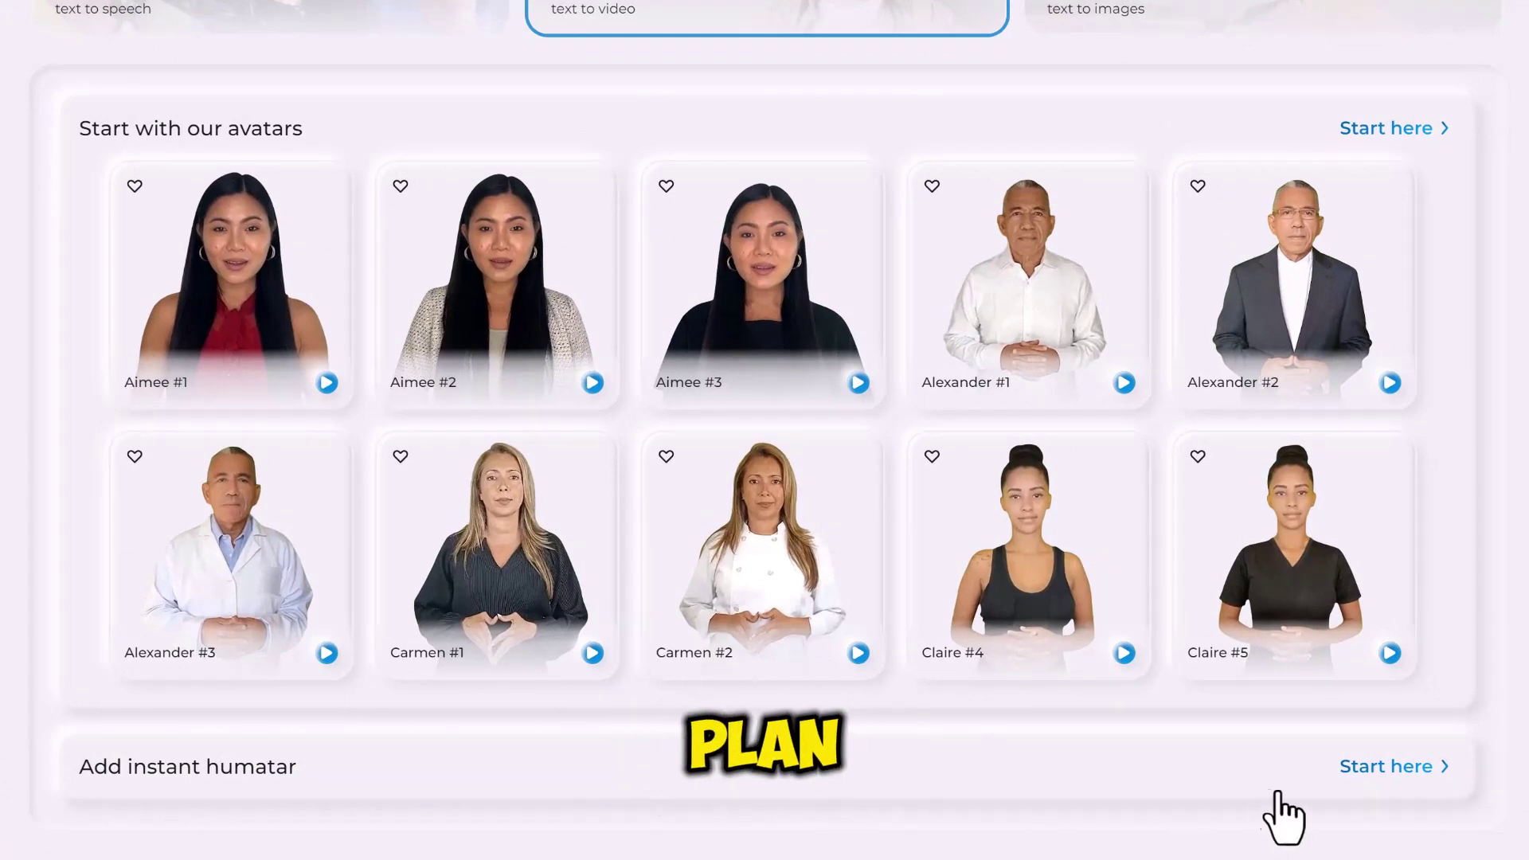
Set up an Instant Humatar with consent confirmed and pick the 32-second sample video.
left_click(1427, 773)
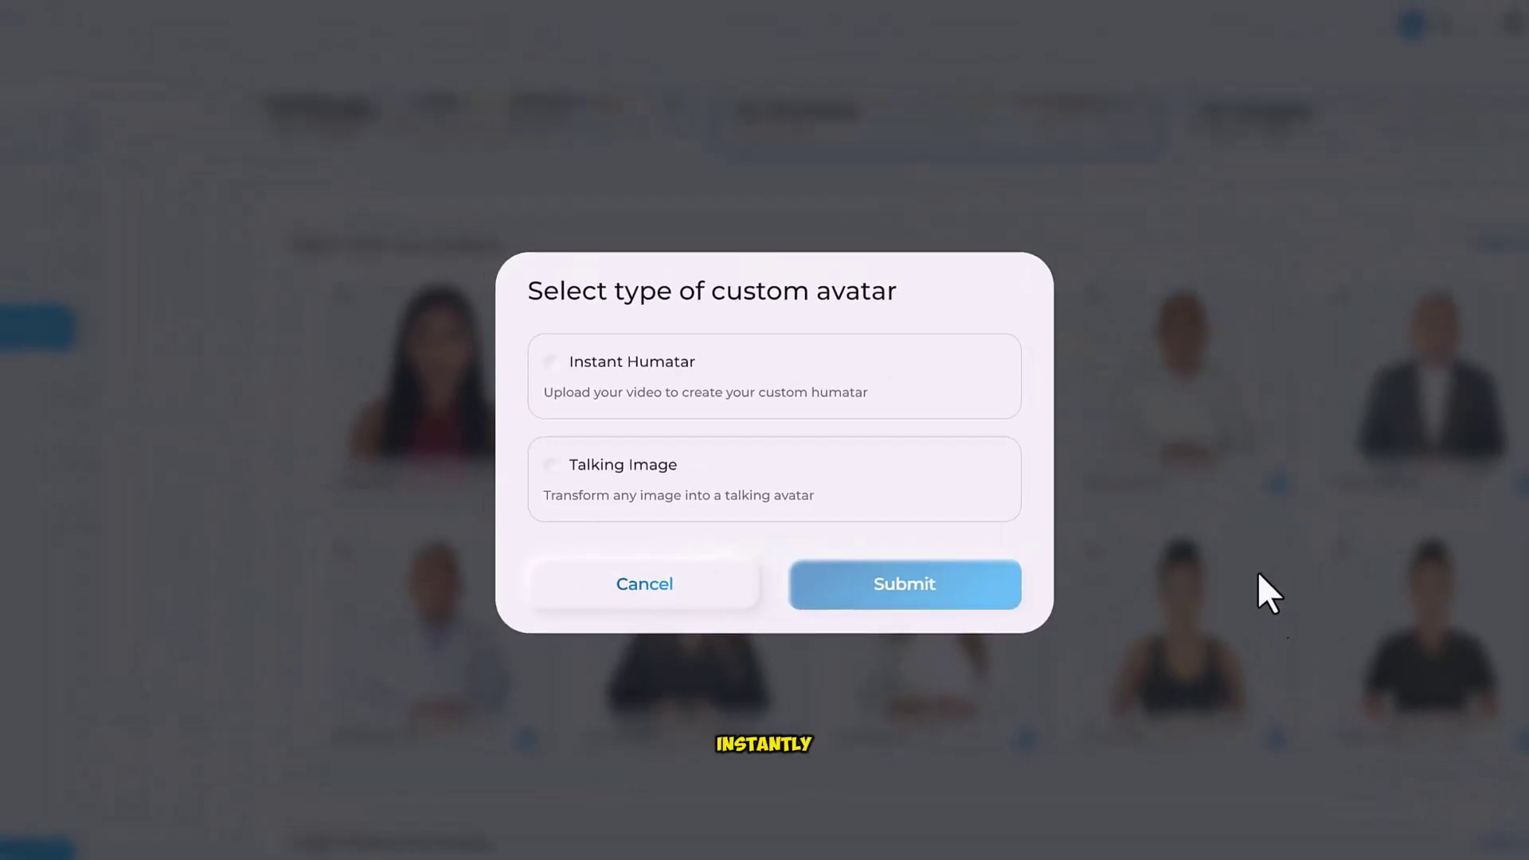
left_click(627, 374)
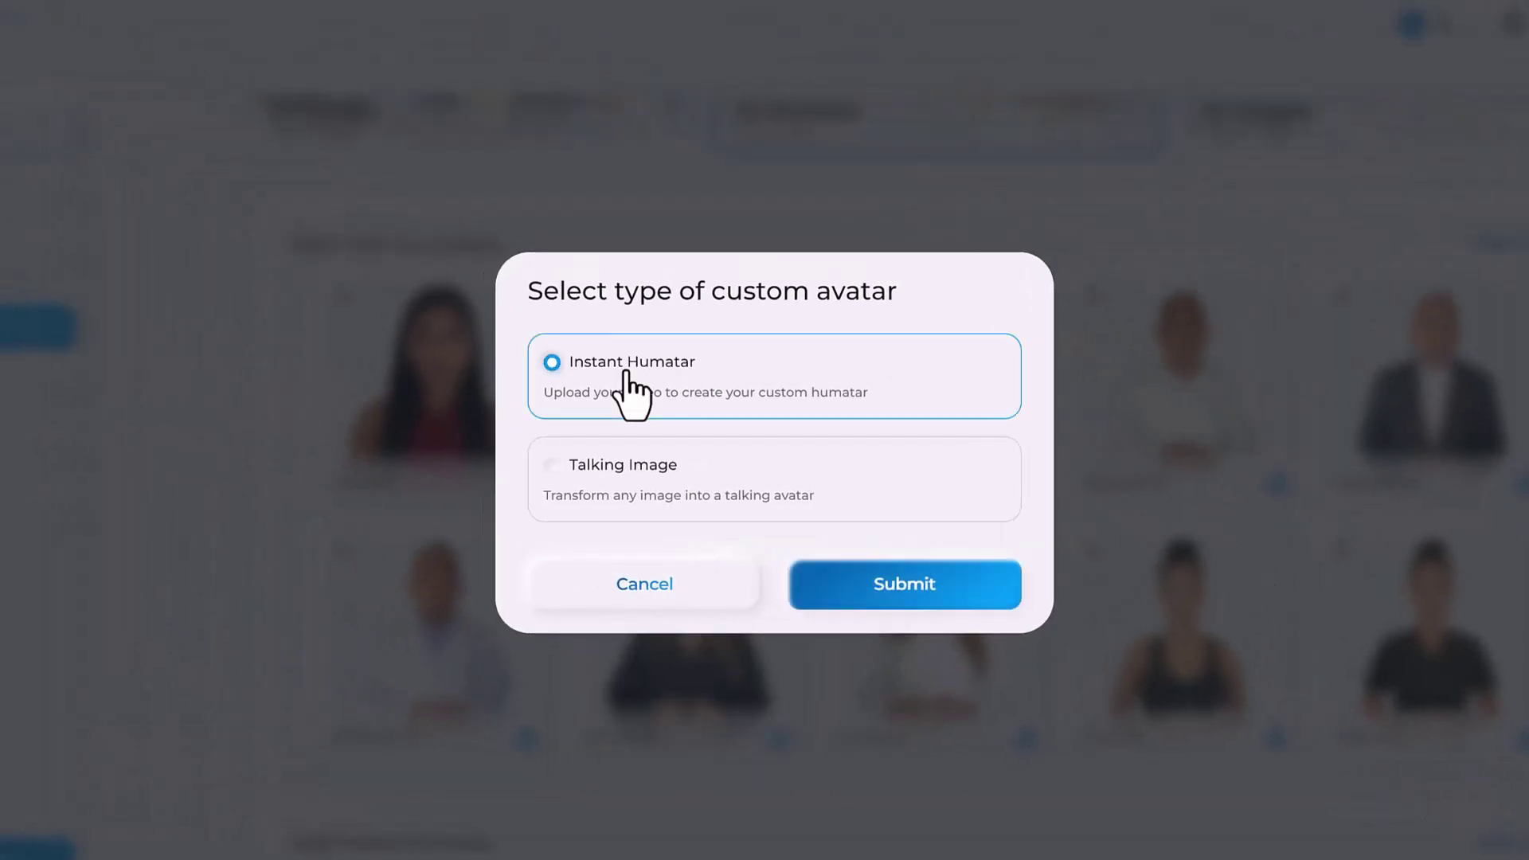
left_click(968, 592)
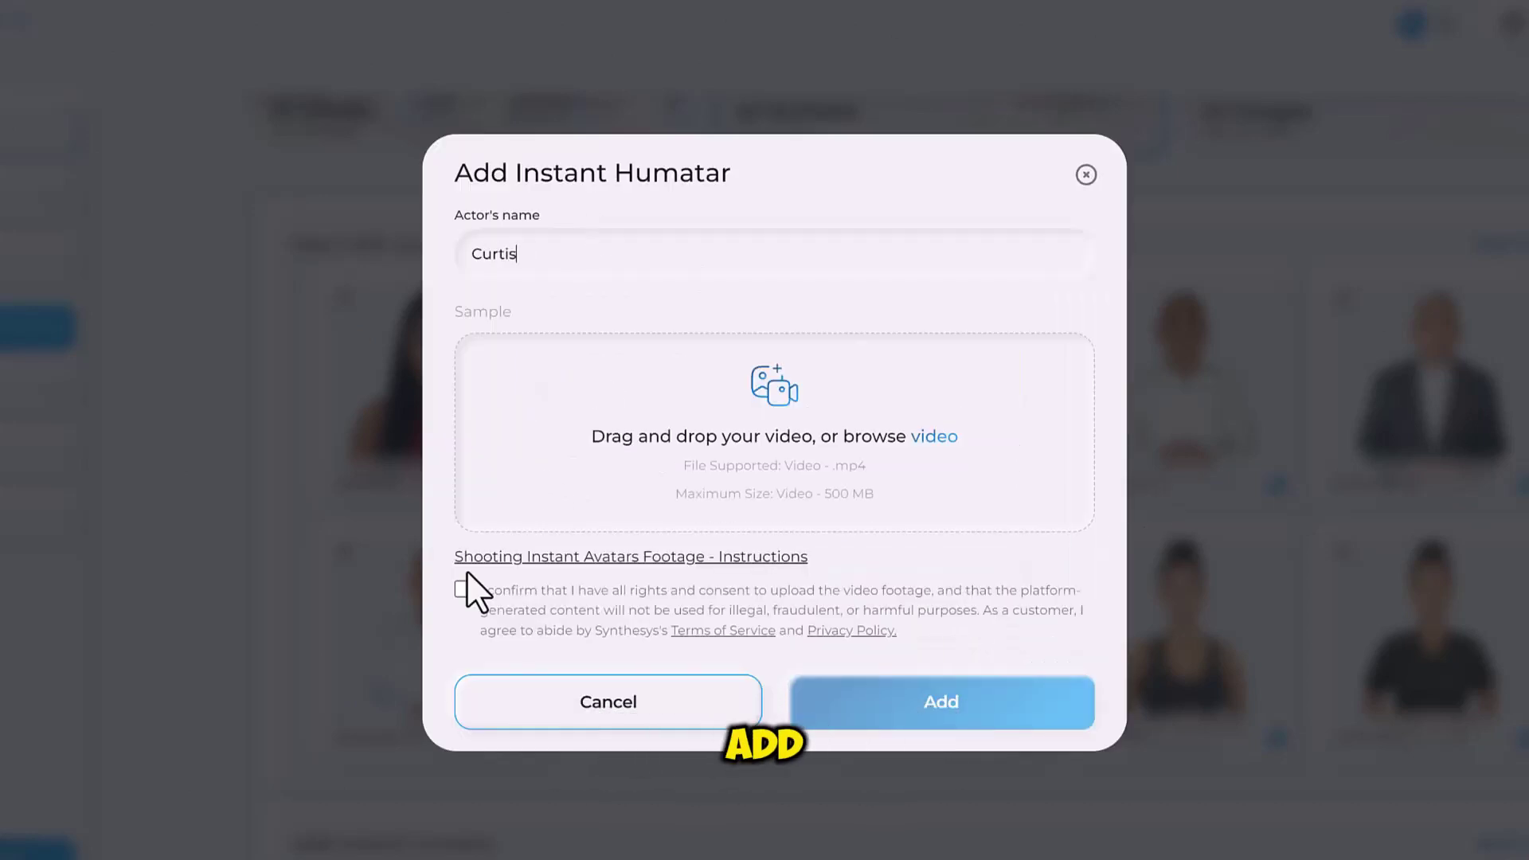
left_click(464, 589)
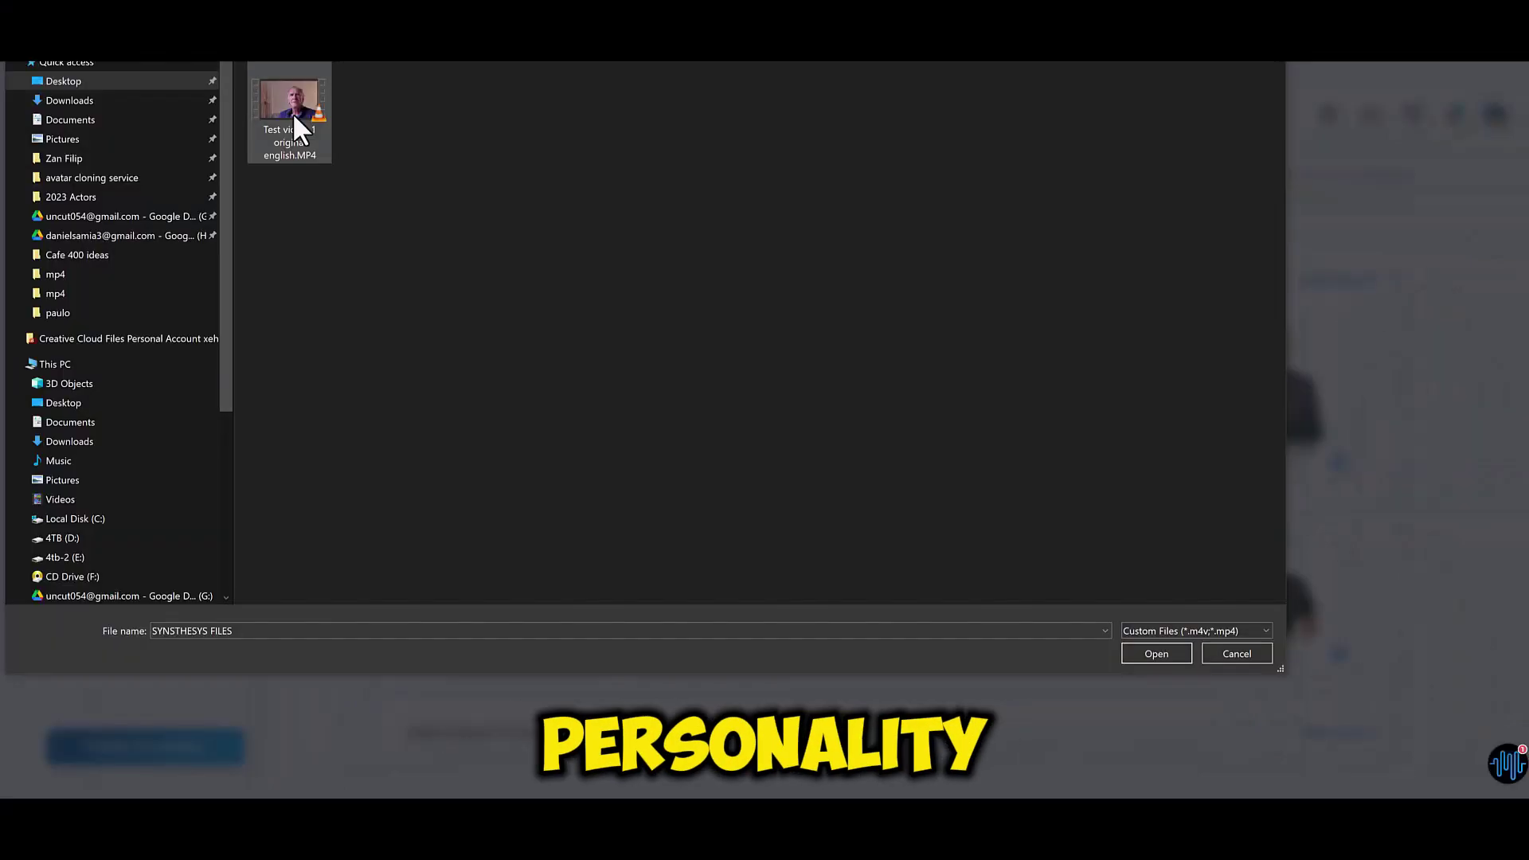
left_click(294, 126)
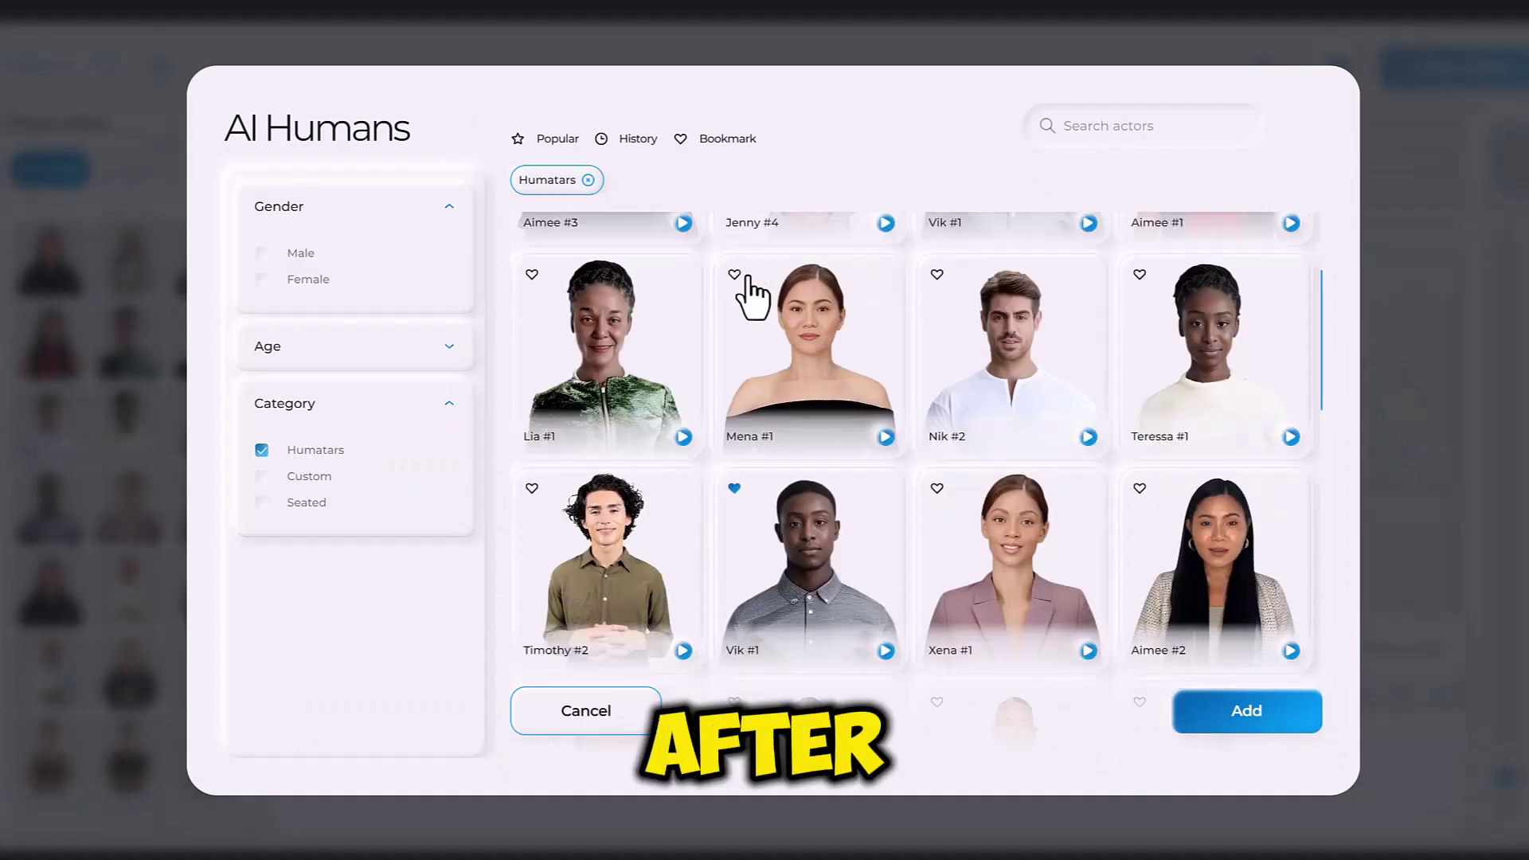
scroll(748, 290, "down", 3)
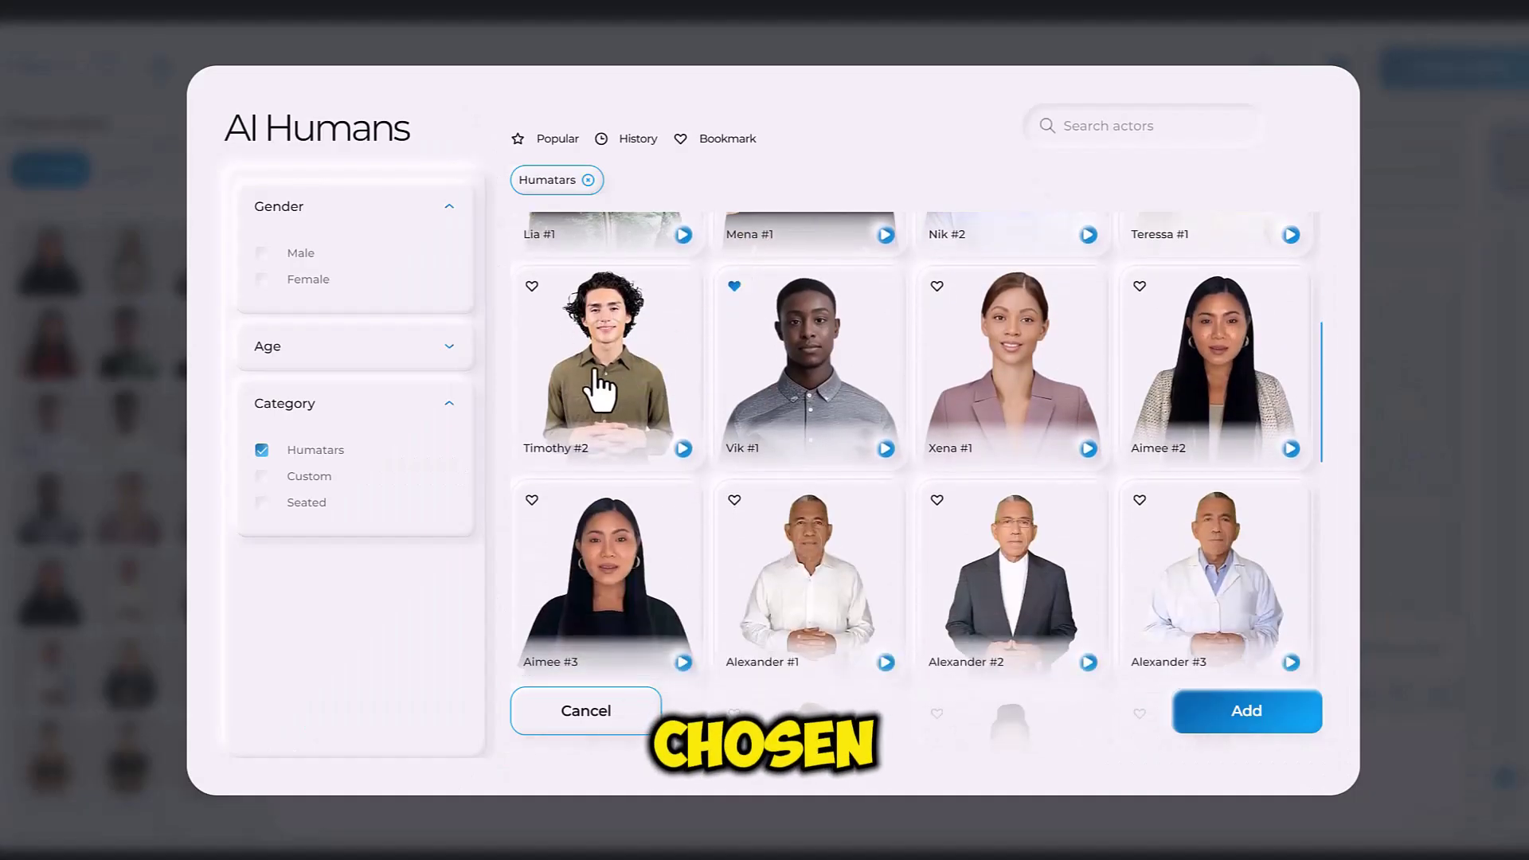
Add Timothy #2 as presenter, paste the video script, and open the voice actor library.
left_click(1263, 721)
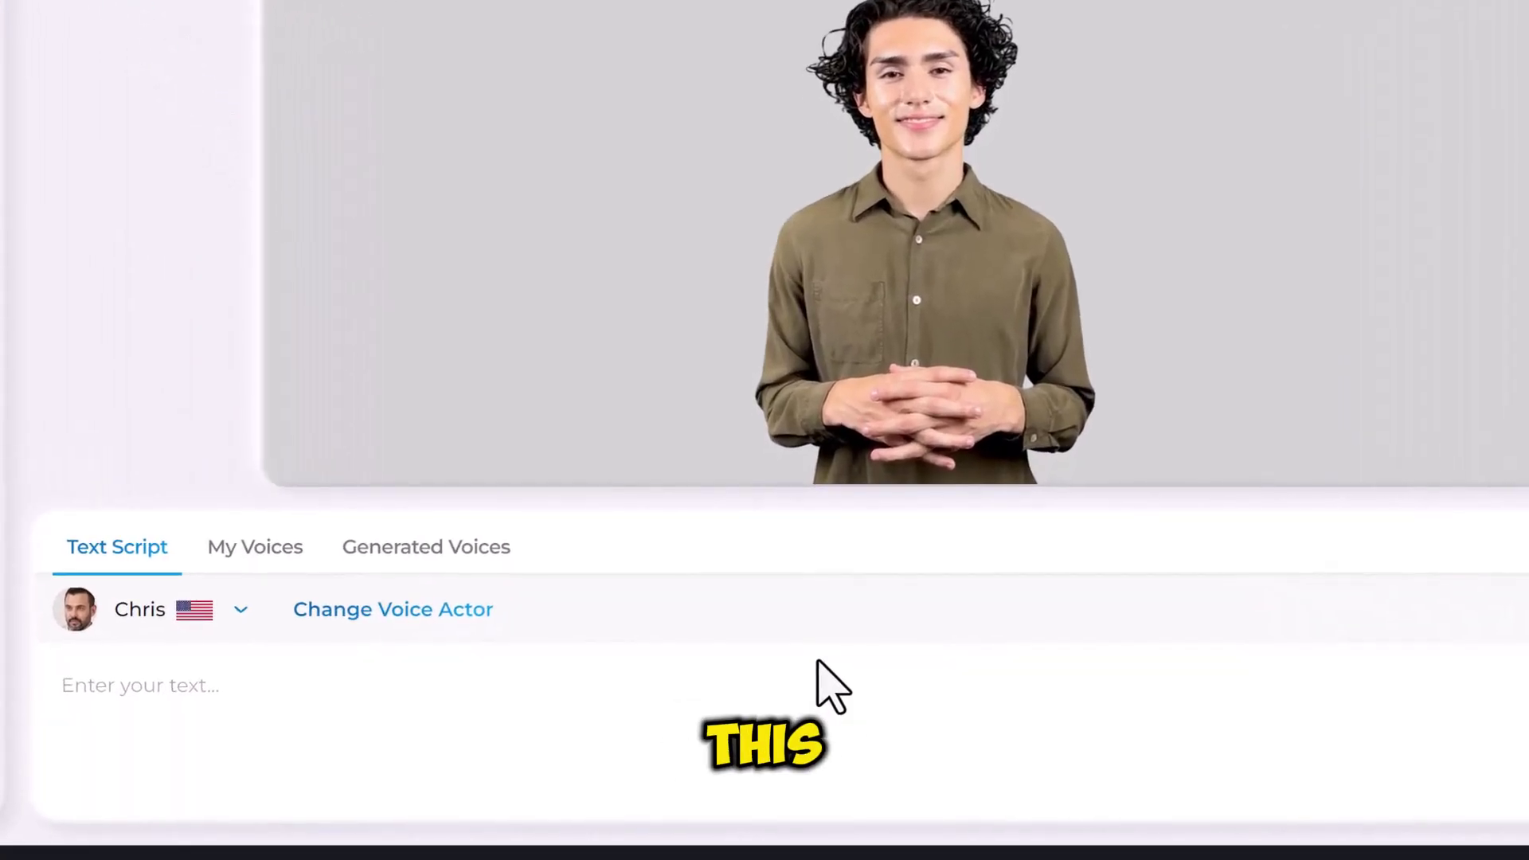
key("ctrl+v")
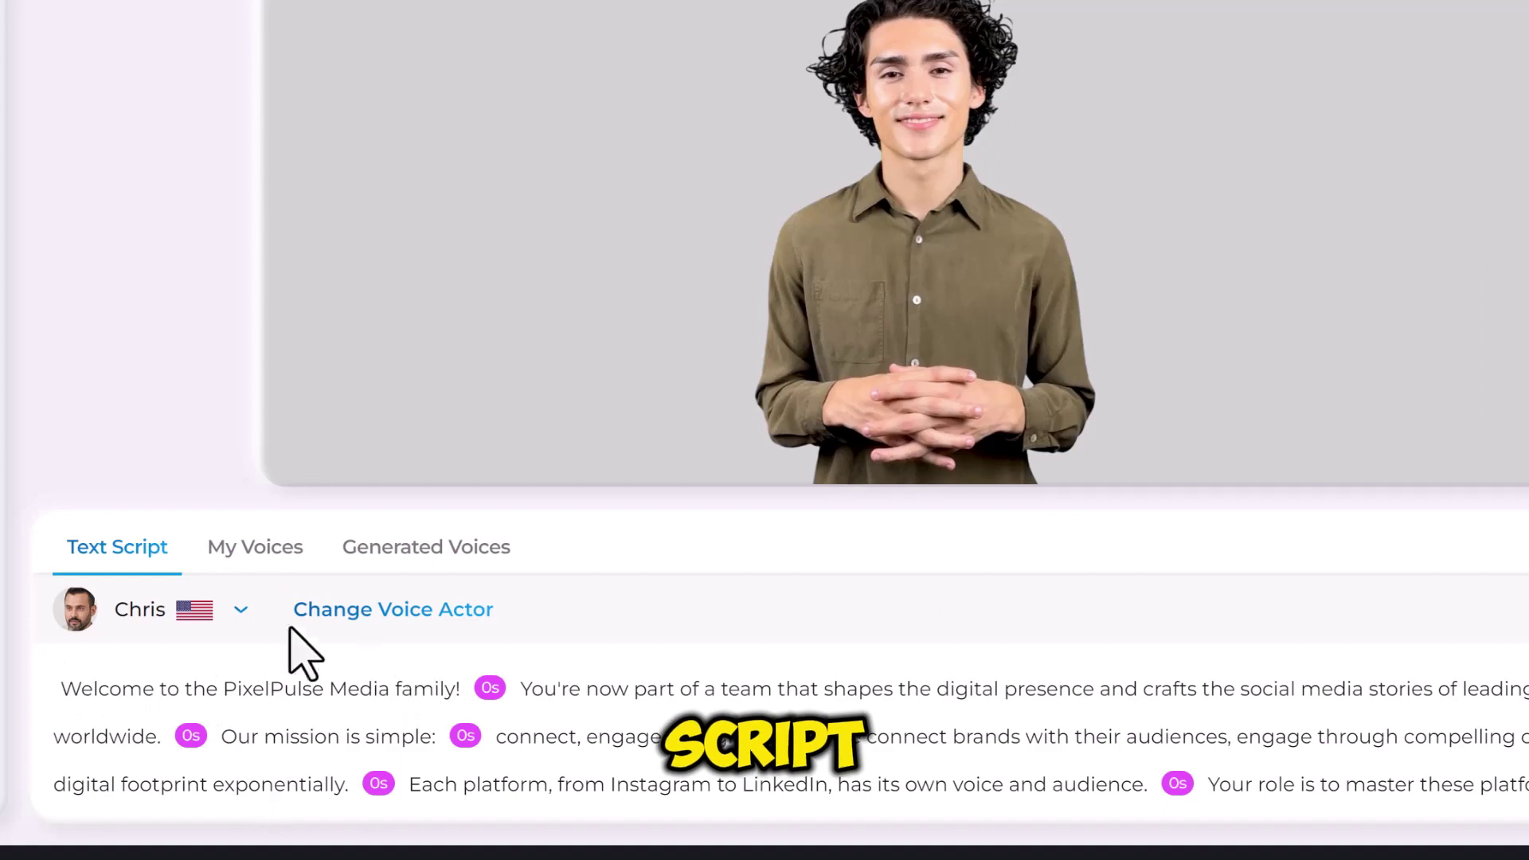
left_click(239, 611)
left_click(219, 682)
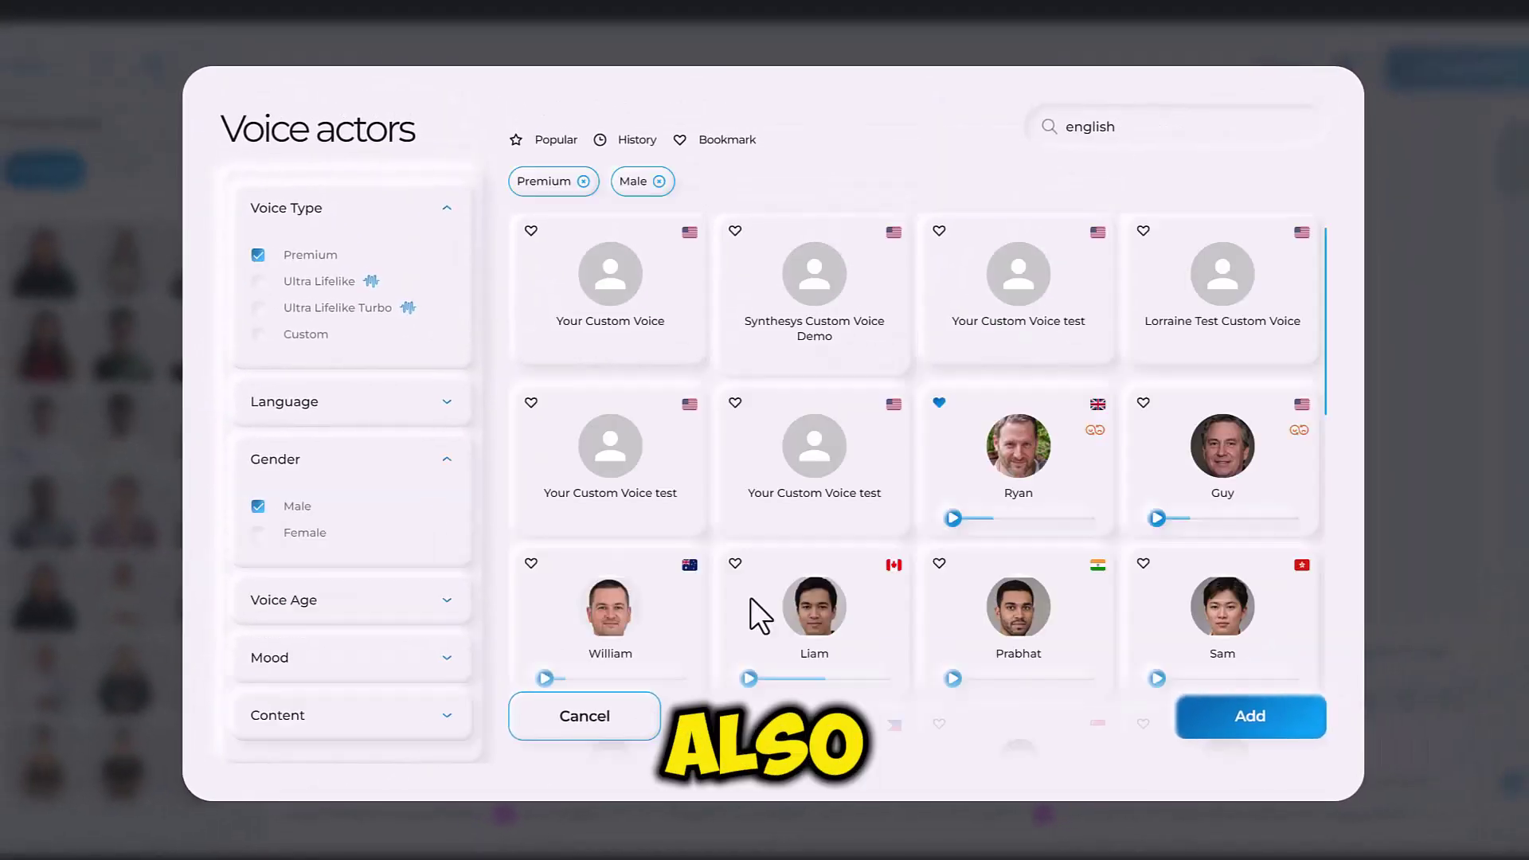
scroll(751, 608, "down", 5)
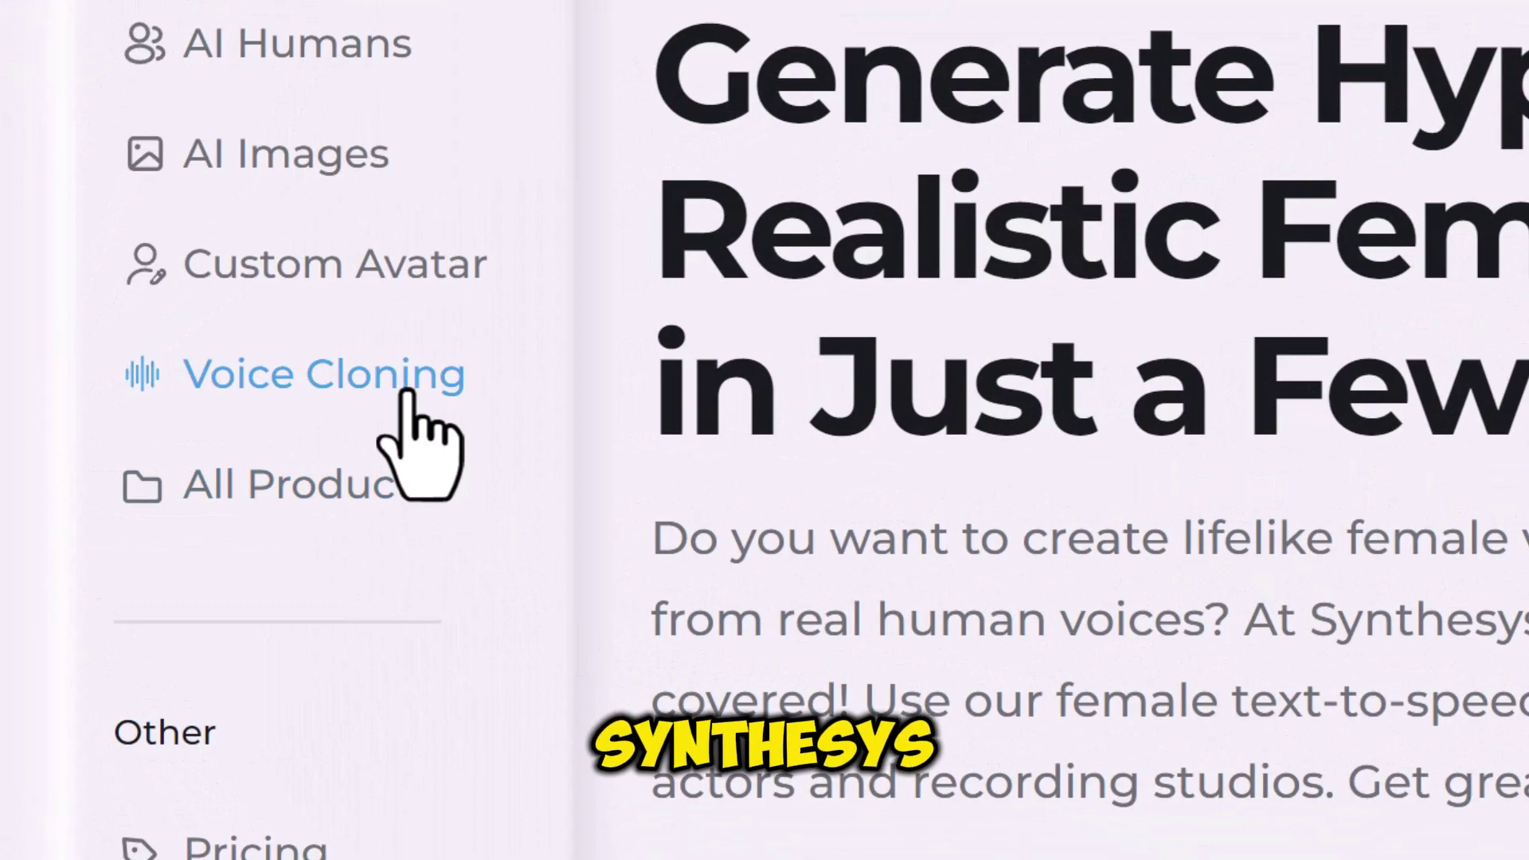
Read the 'Why clone your voice' cards on the Voice Cloning page.
left_click(408, 394)
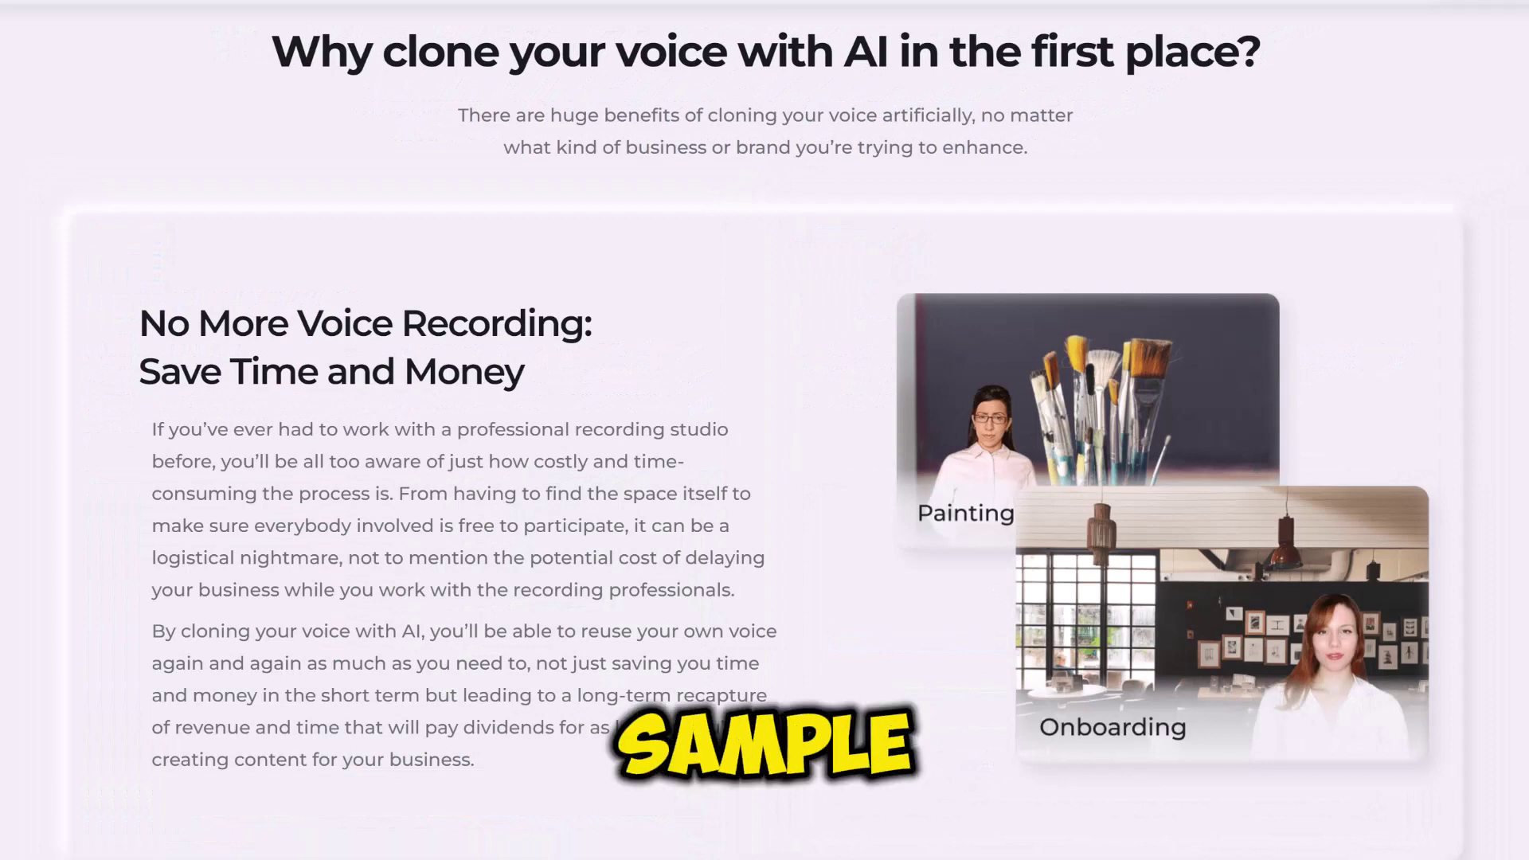
scroll(765, 478, "down", 4)
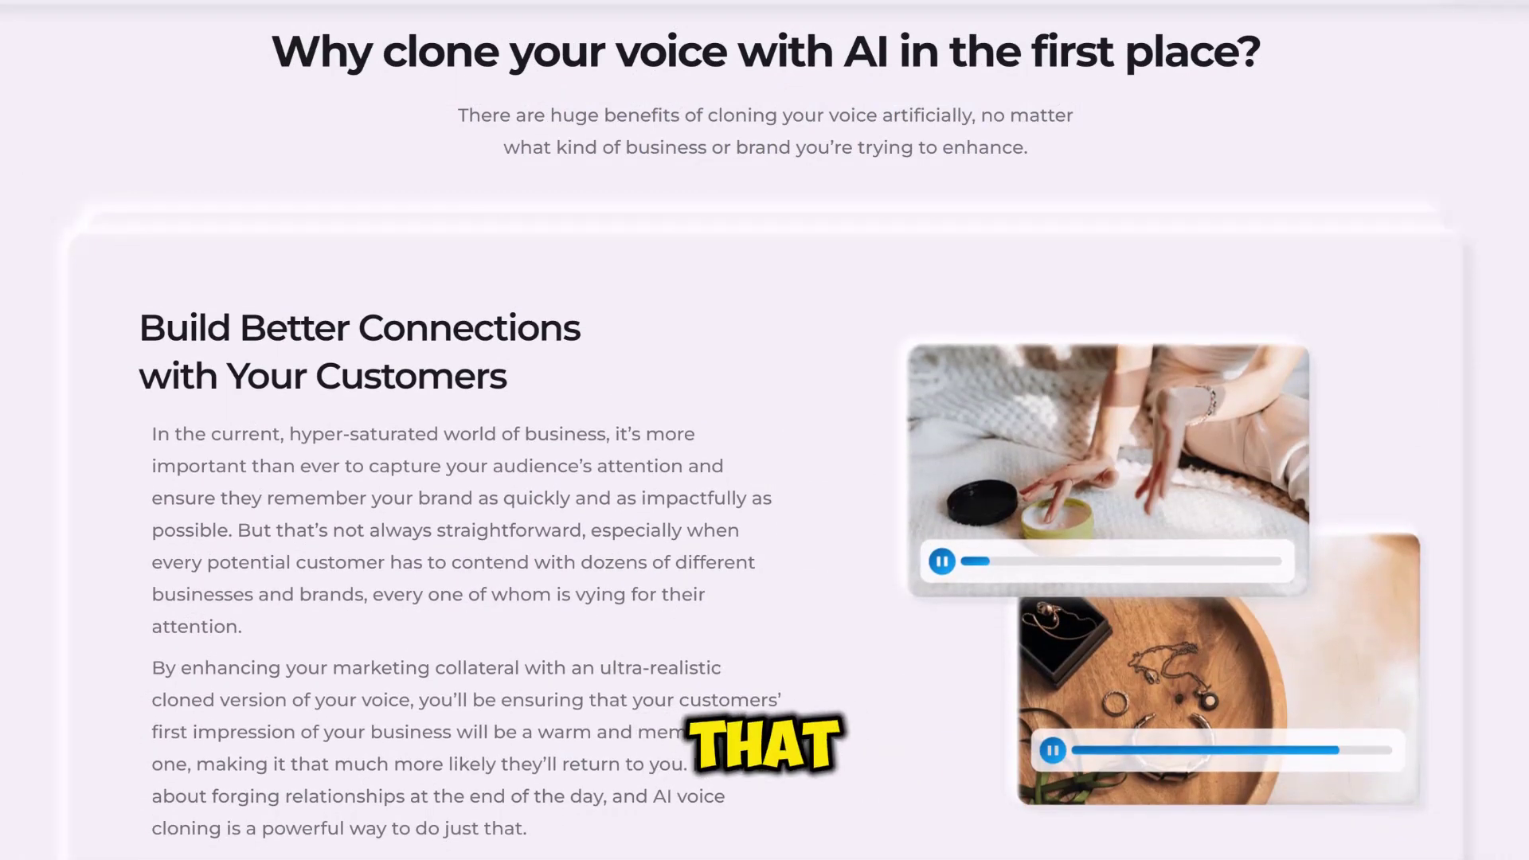
scroll(765, 477, "down", 4)
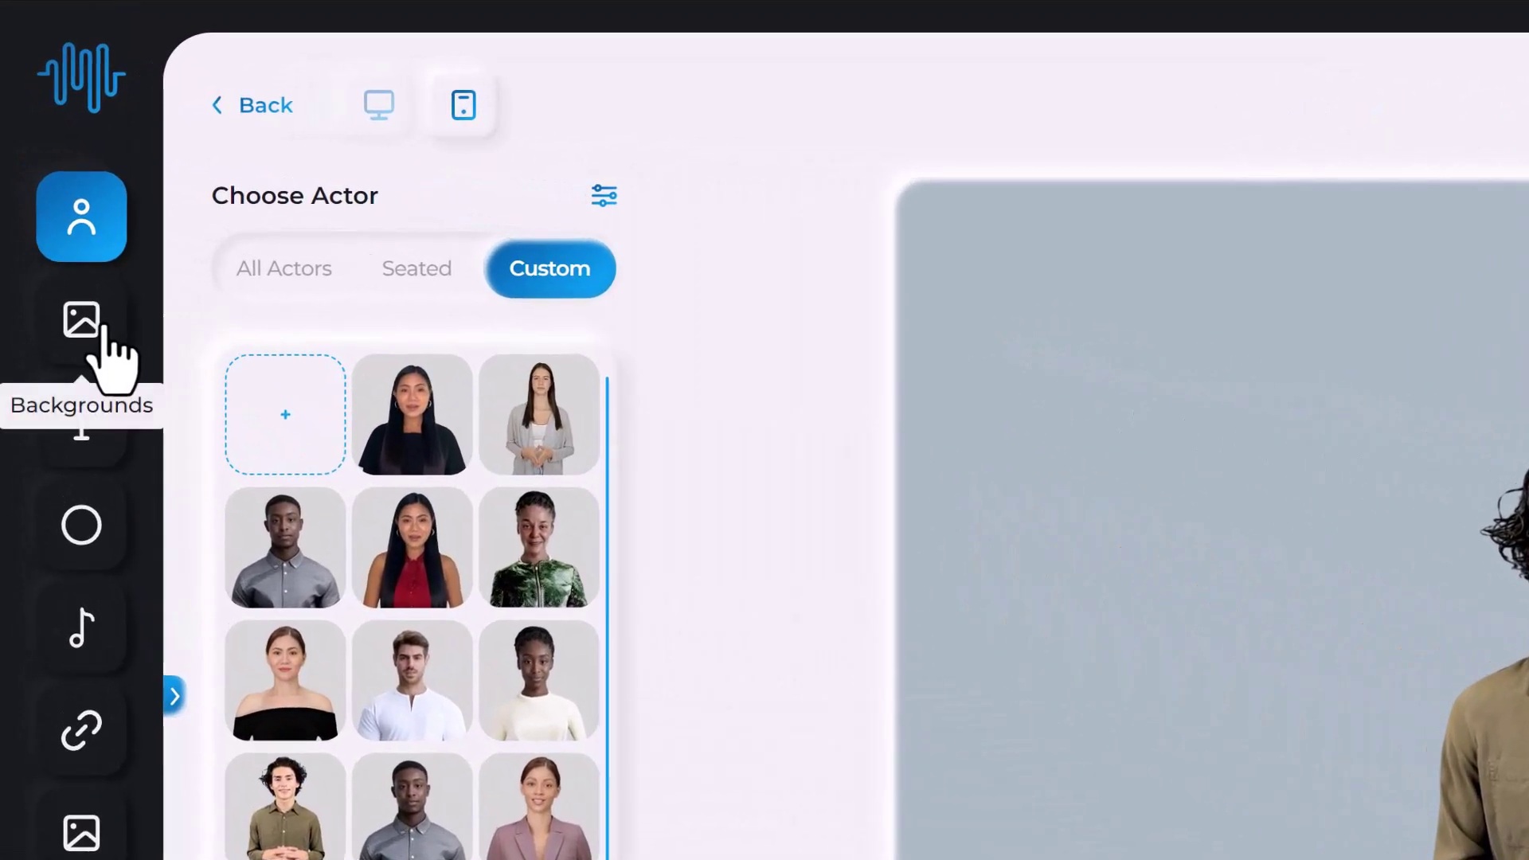
Browse the Image, Video and Color background tabs.
left_click(83, 321)
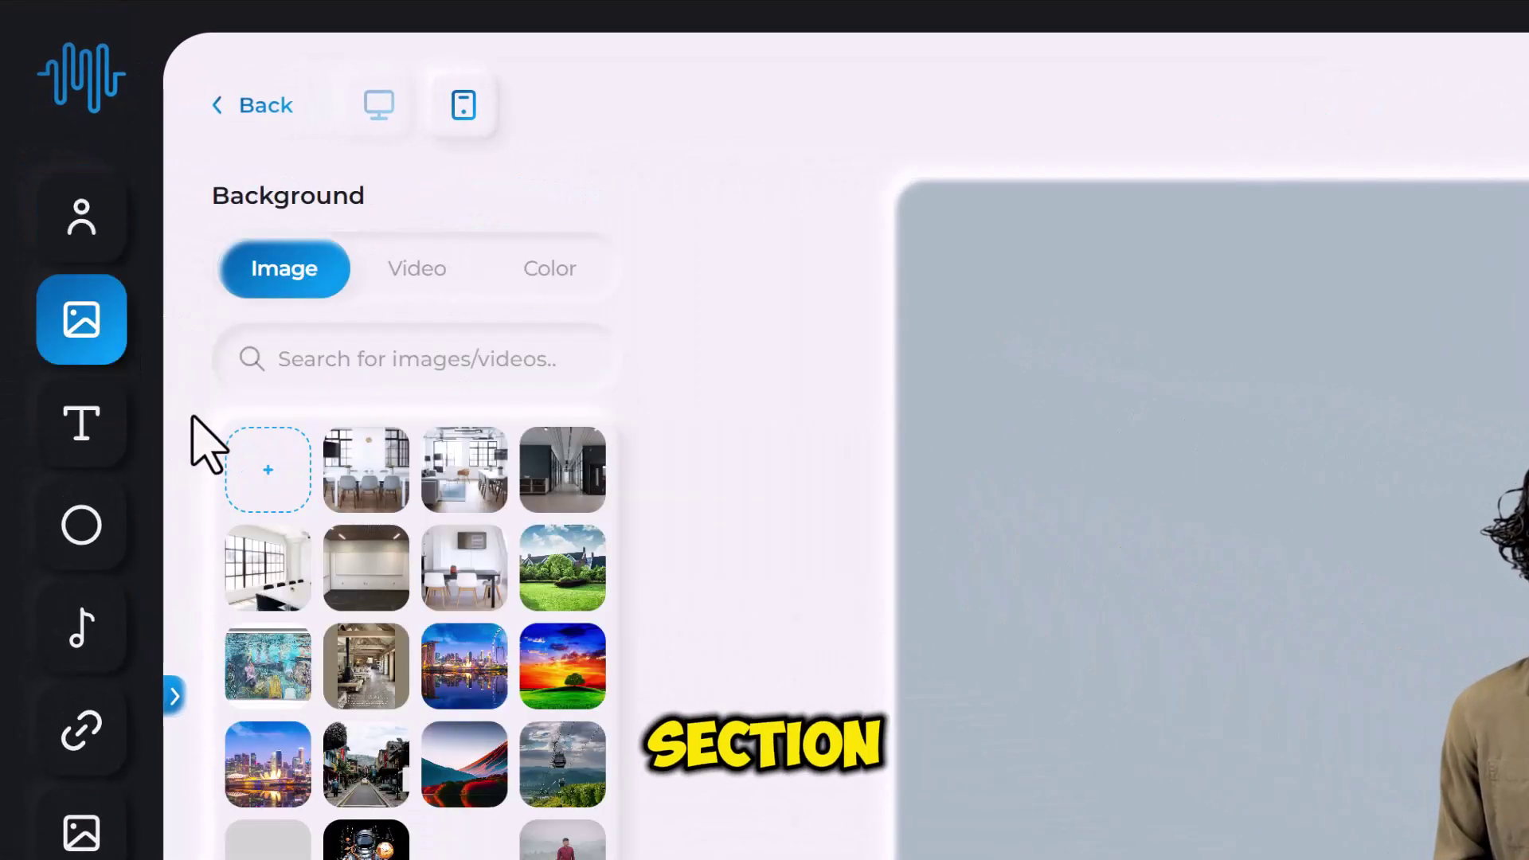
left_click(420, 273)
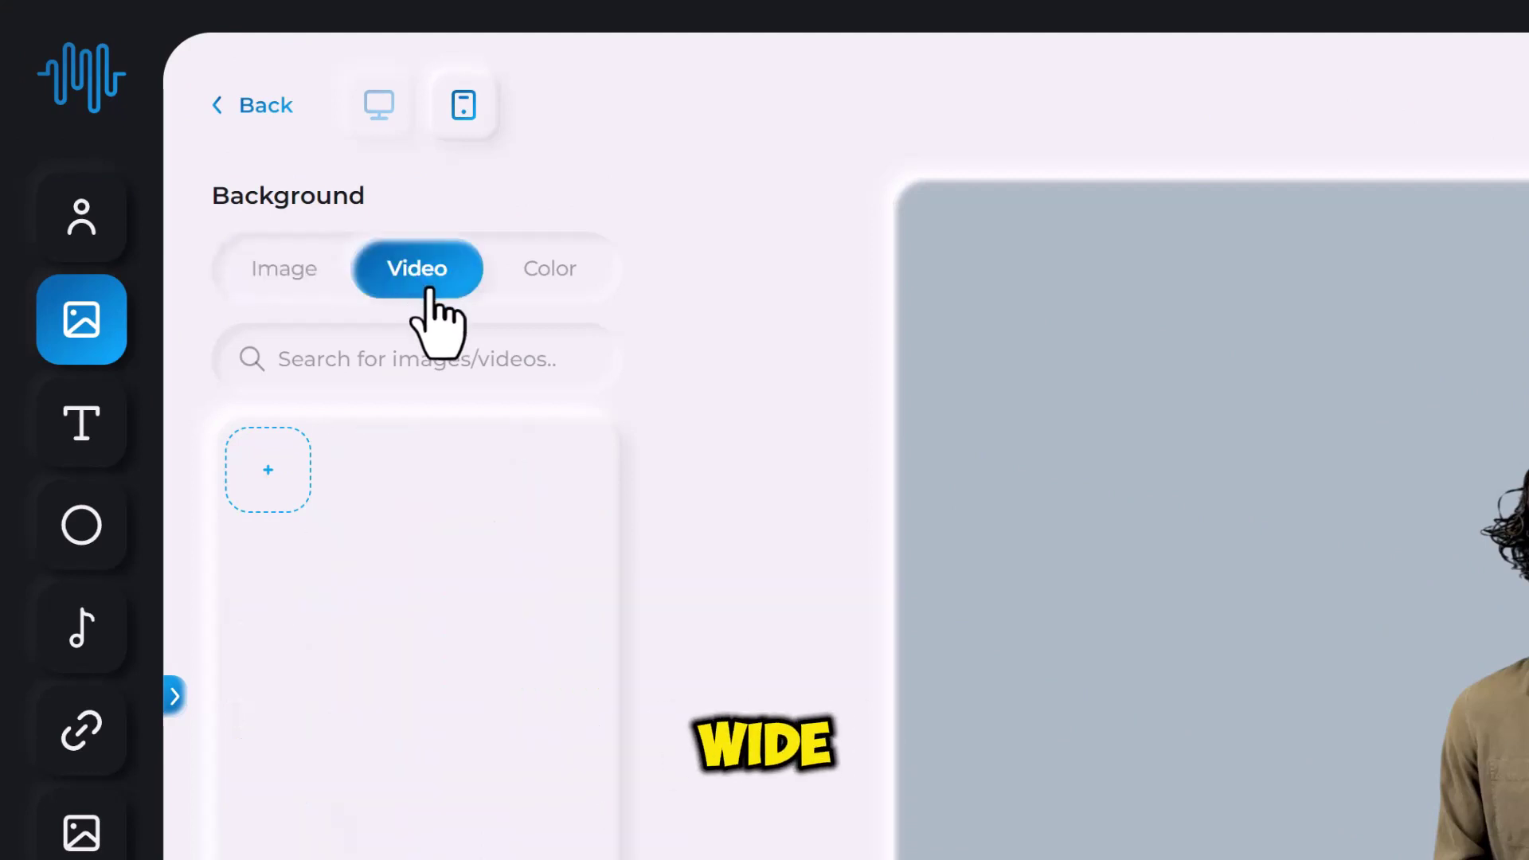
left_click(555, 273)
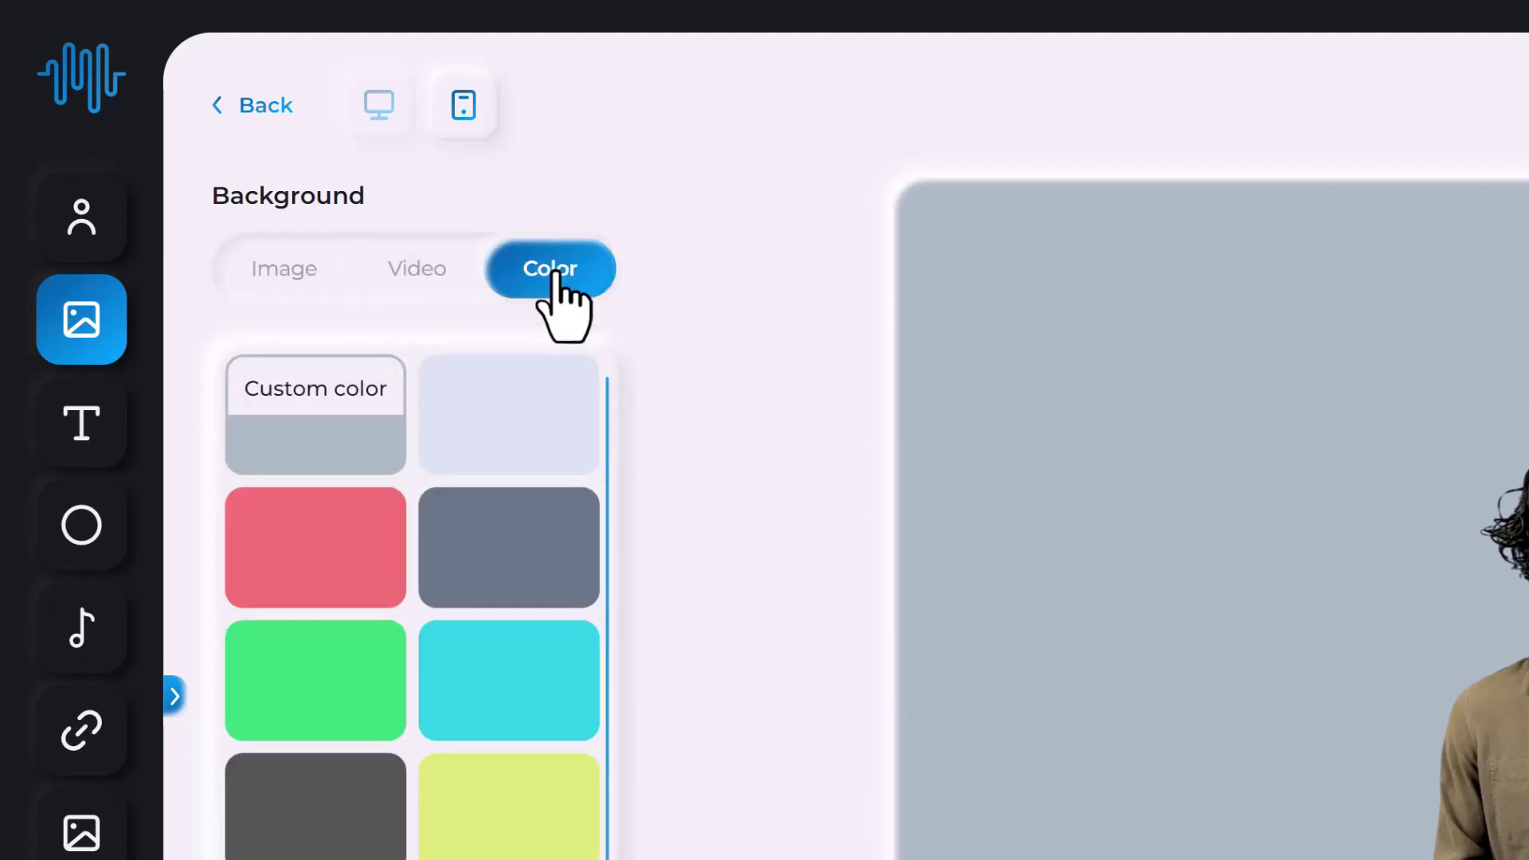
left_click(289, 271)
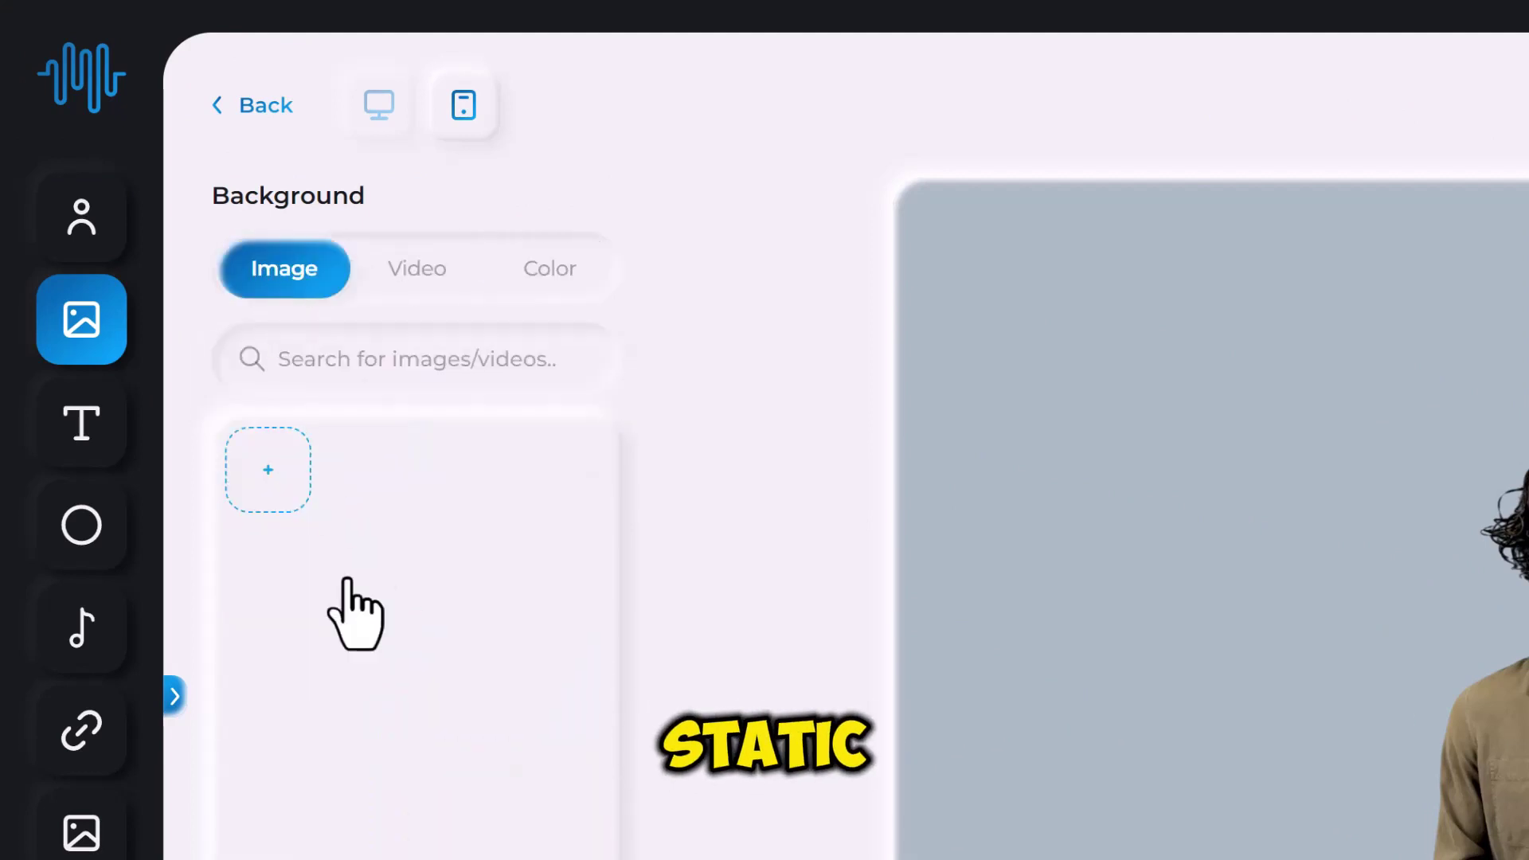
Try living room, dark office and video-clip backgrounds, then start a custom image upload.
left_click(447, 484)
left_click(542, 498)
left_click(414, 275)
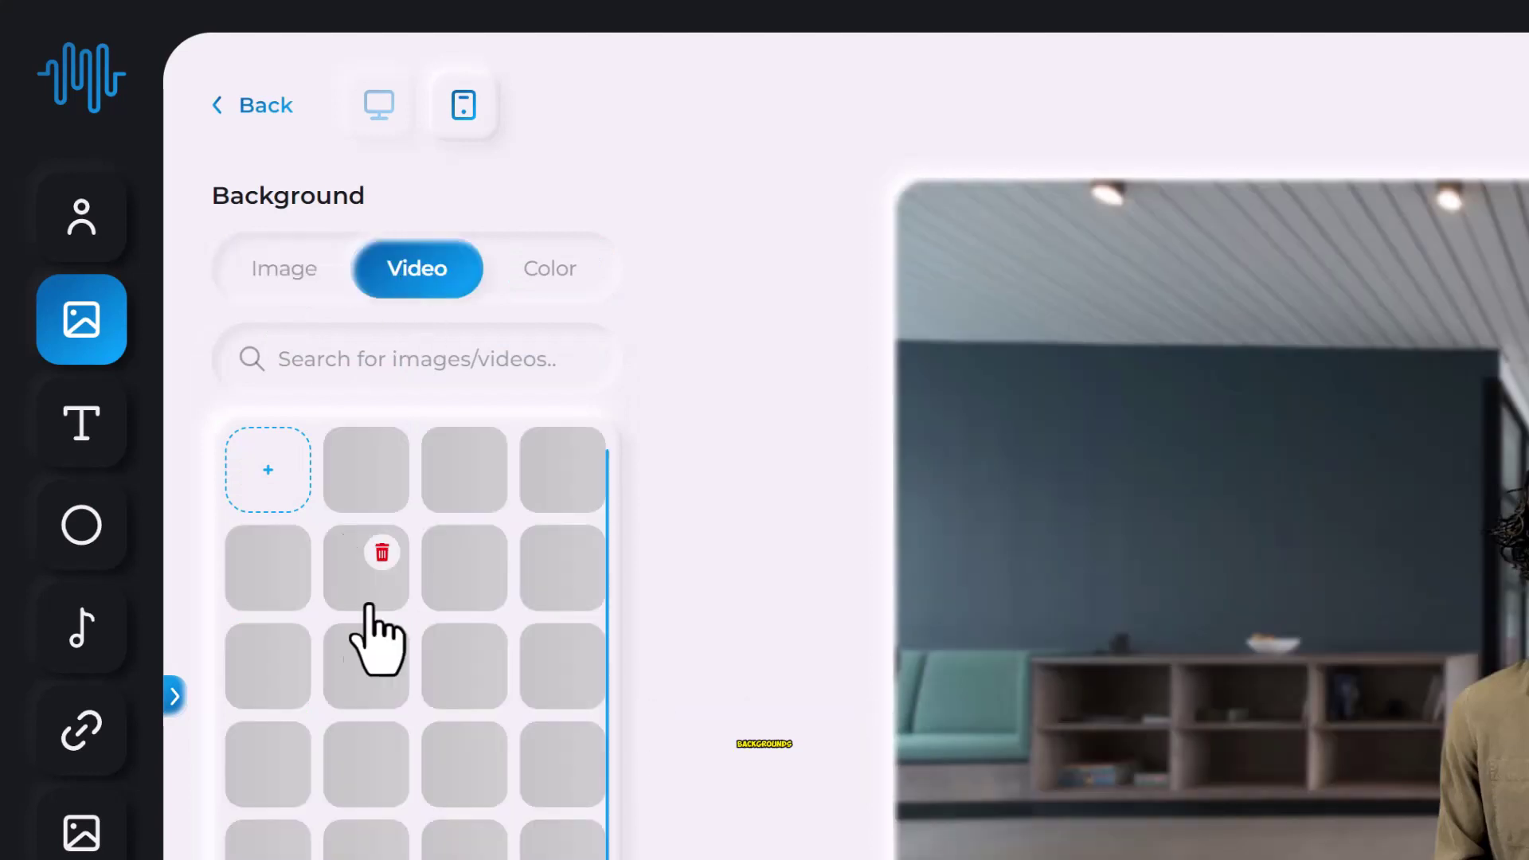
left_click(437, 482)
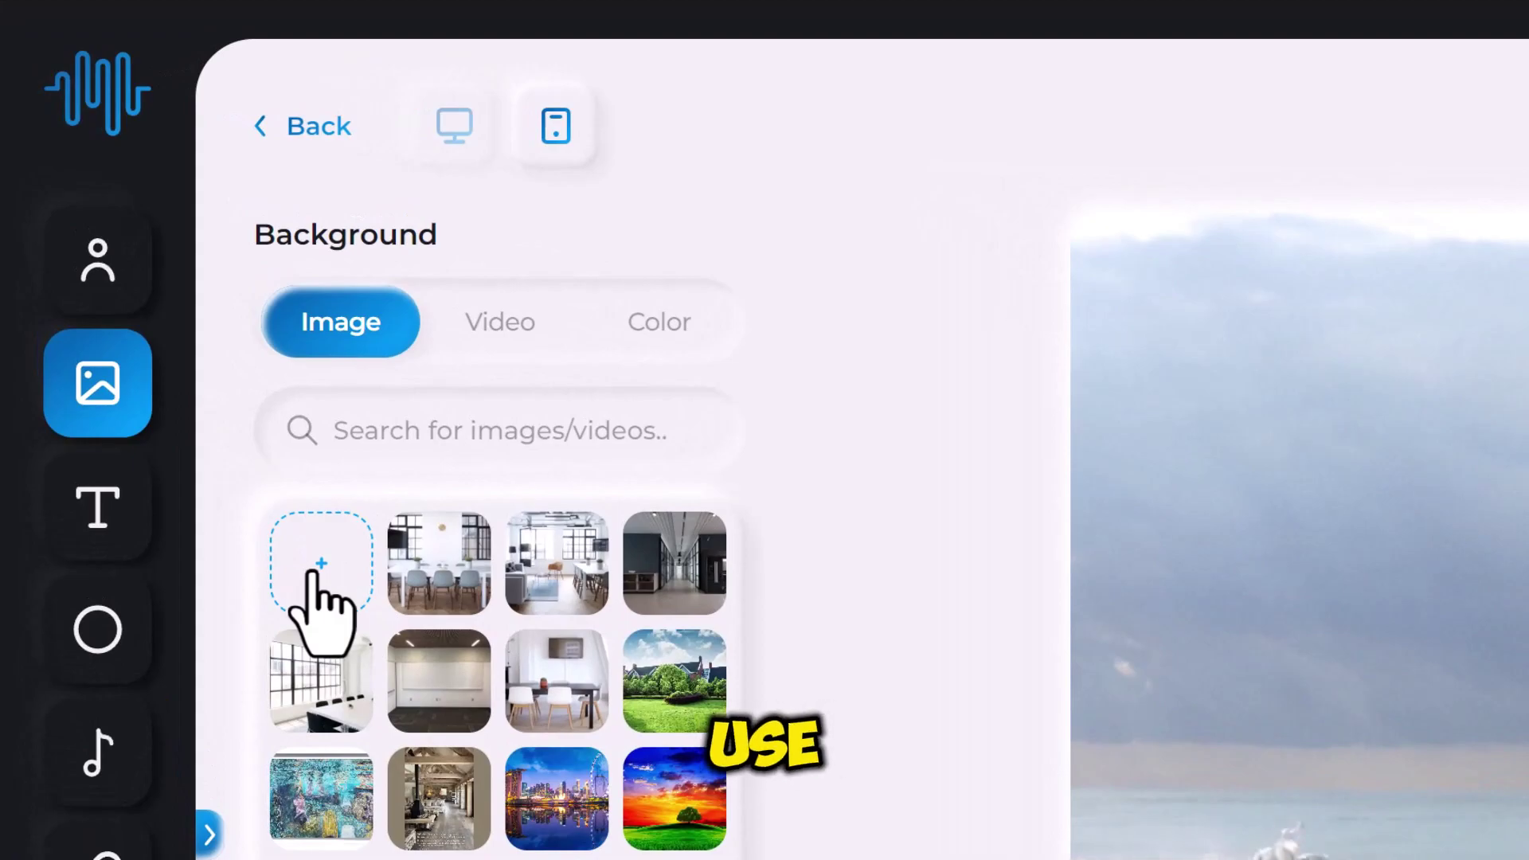
left_click(319, 575)
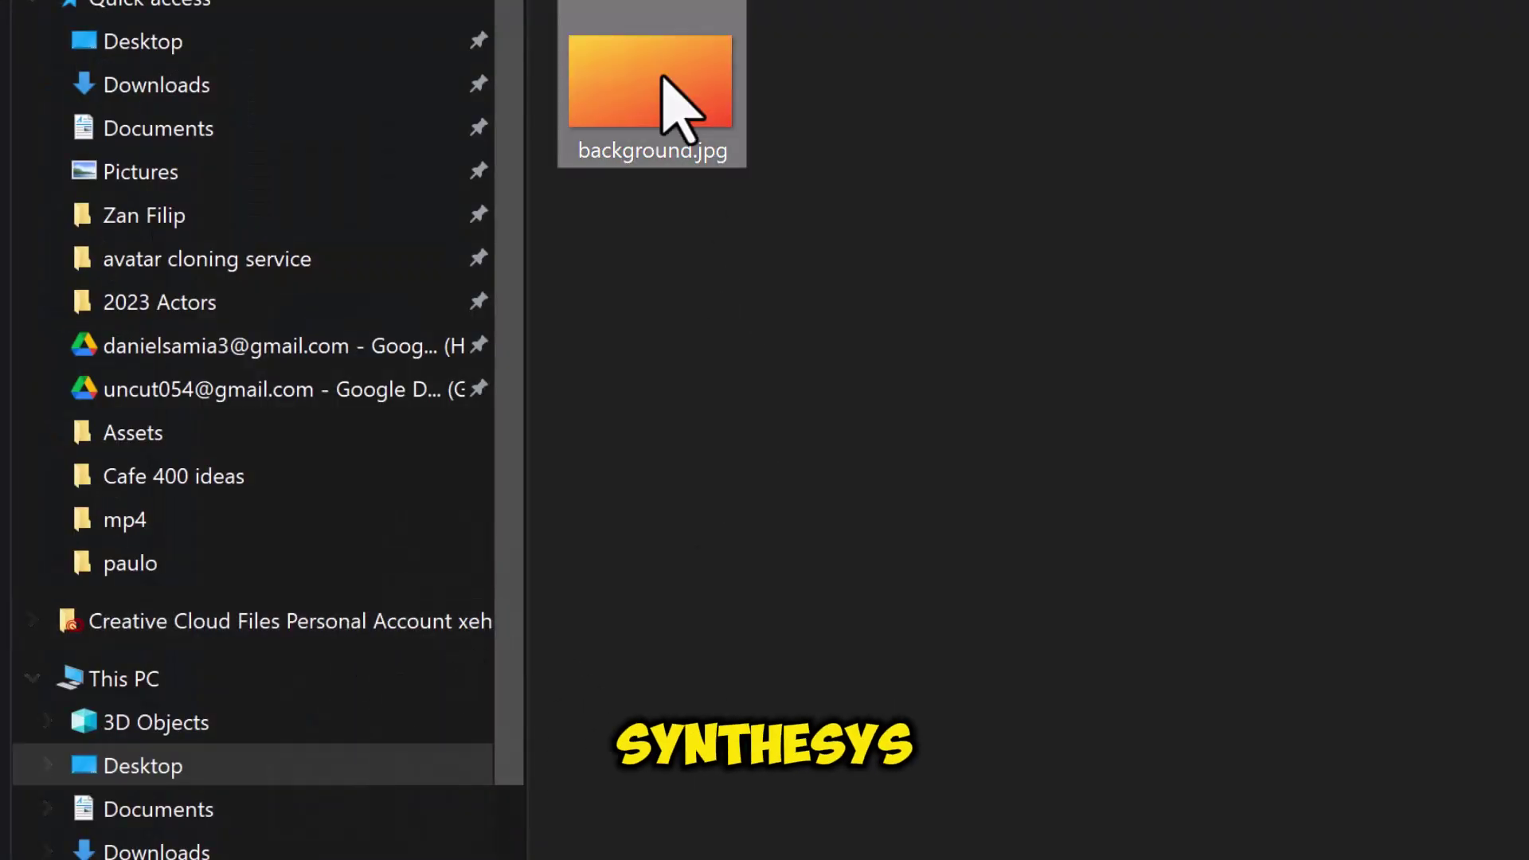
Upload background.jpg as a cropped custom background image.
double_click(663, 79)
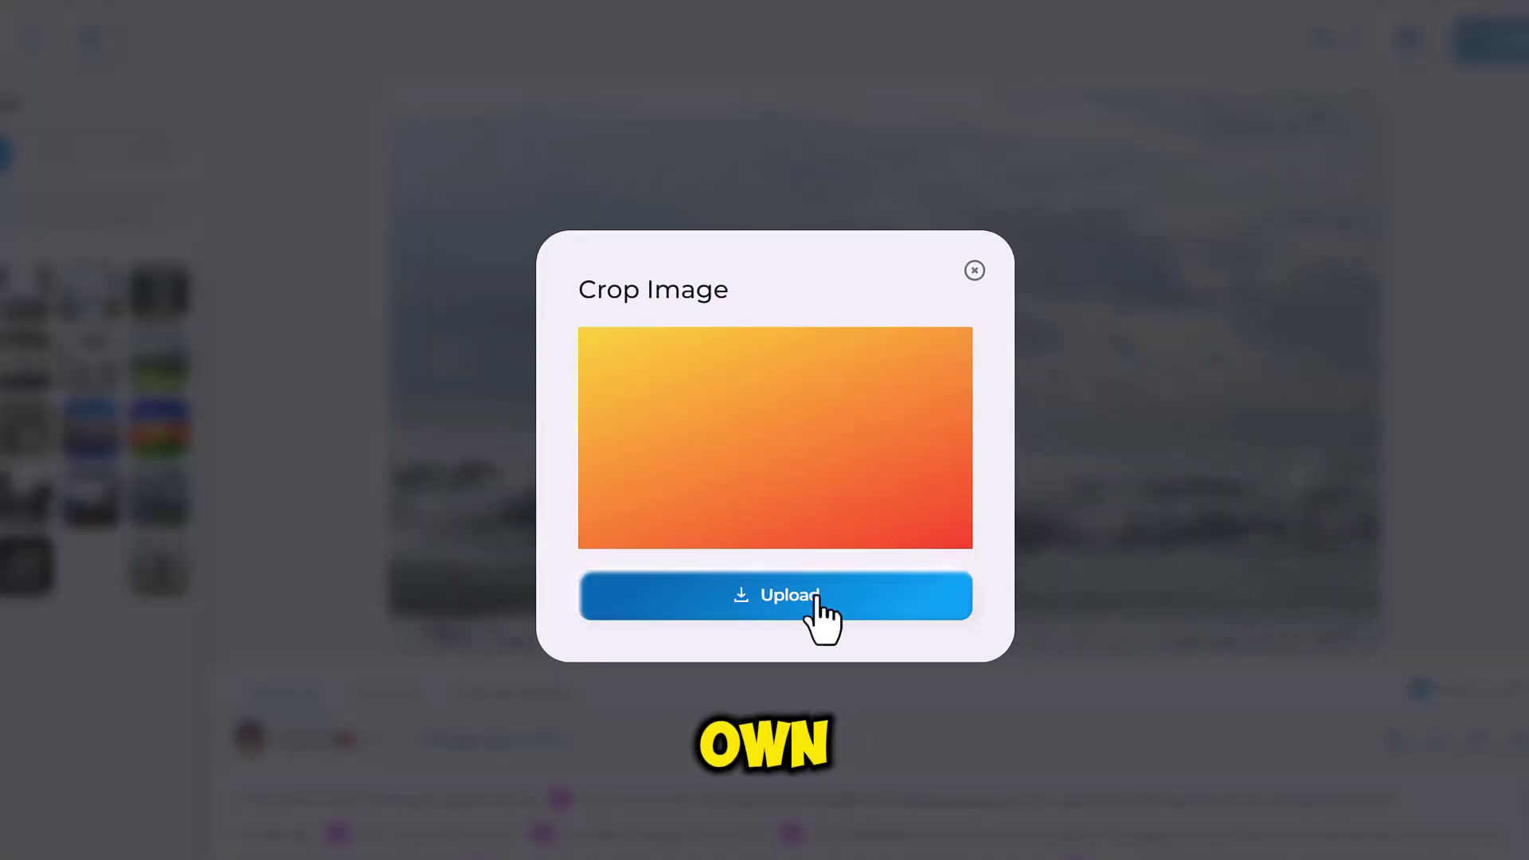
left_click(820, 609)
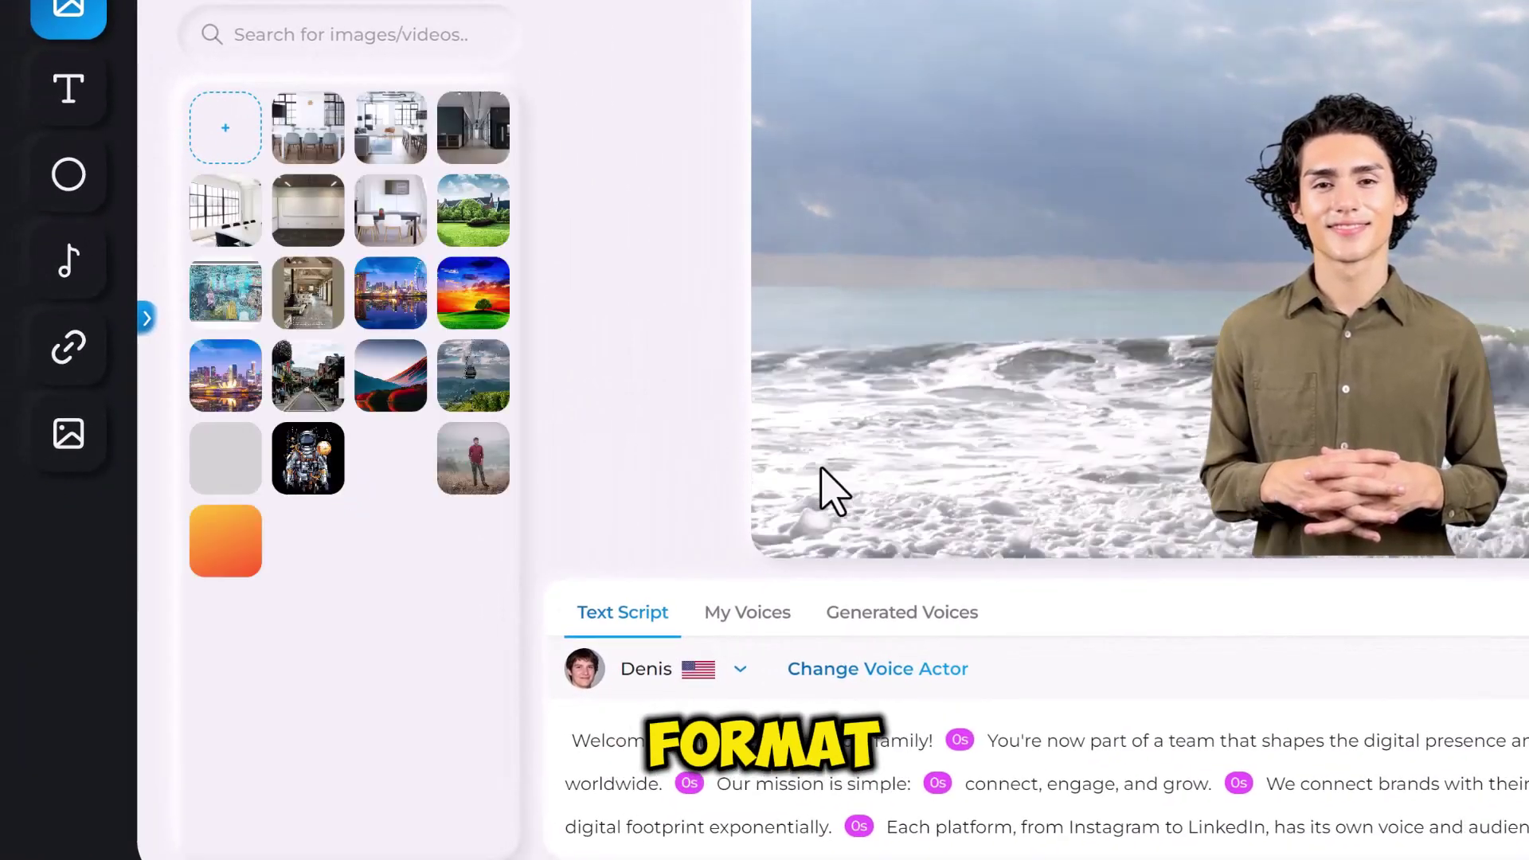
Apply the orange gradient background and move the presenter left, enlarging him.
left_click(225, 560)
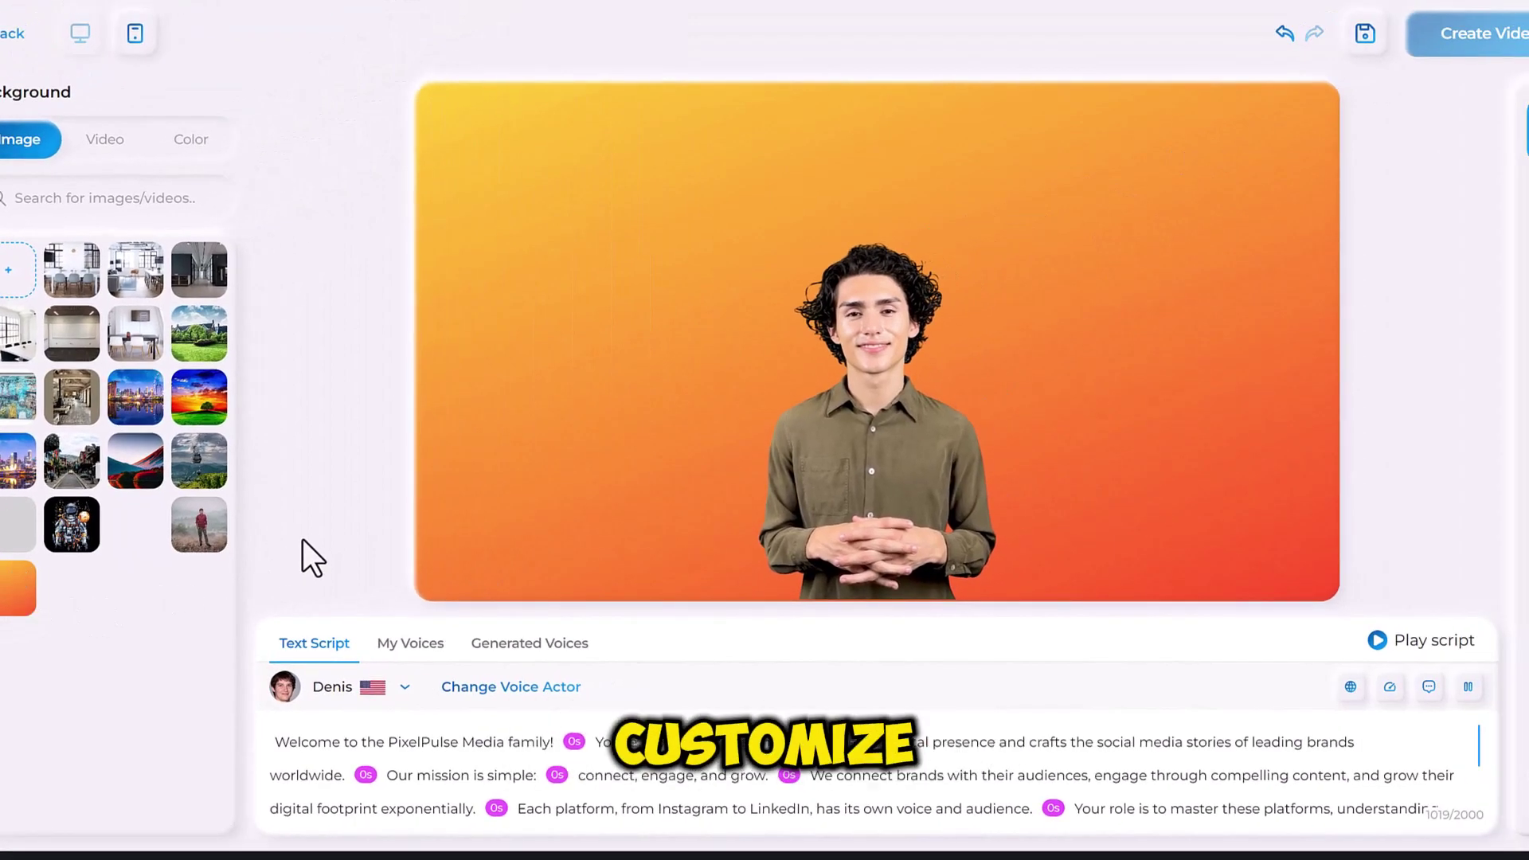
left_click_drag(863, 456, 791, 459)
left_click_drag(649, 444, 587, 455)
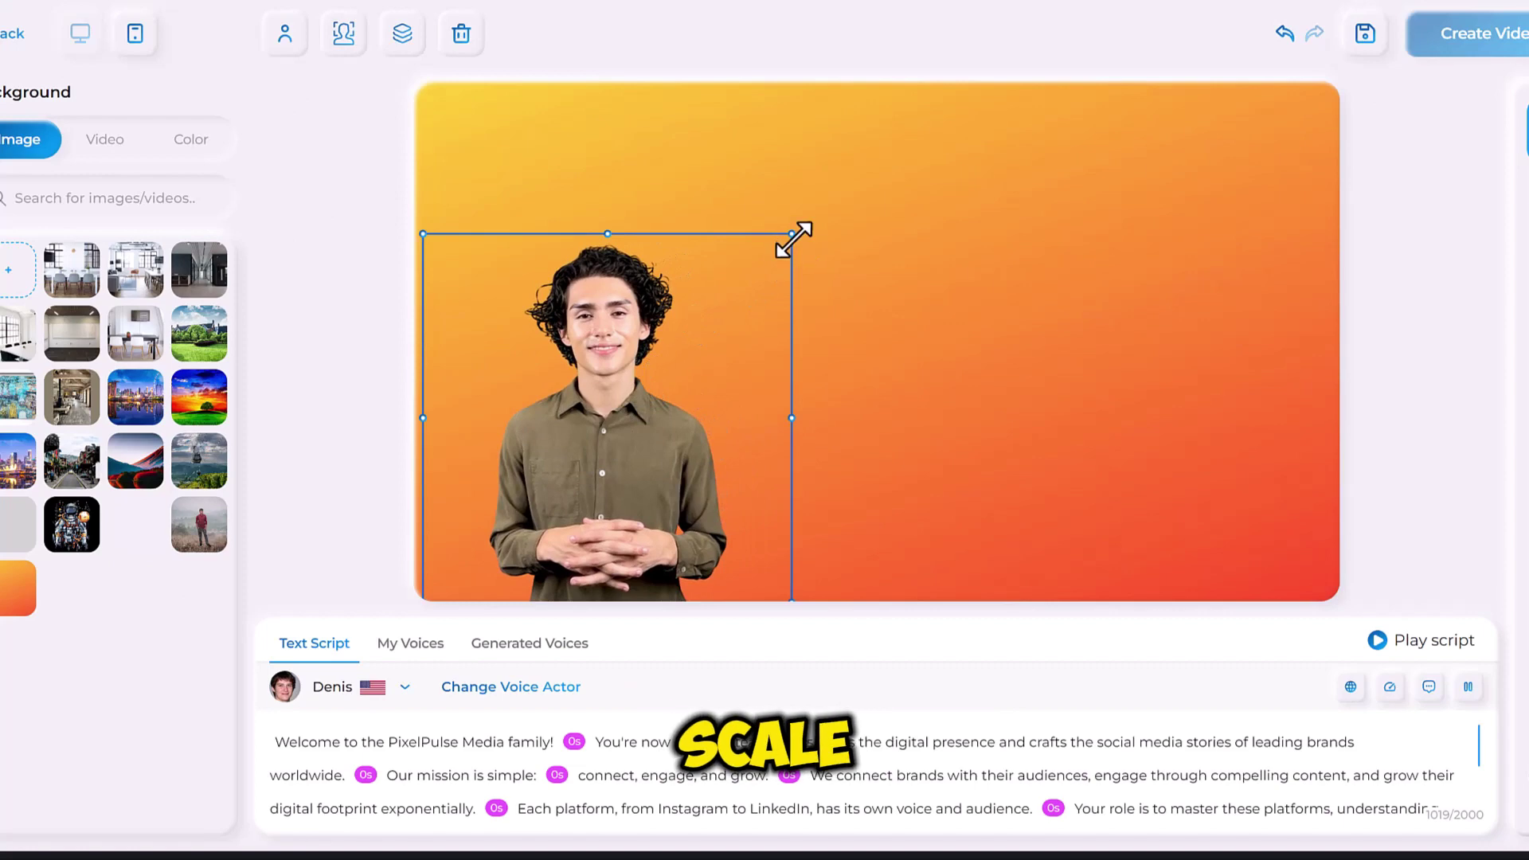
left_click_drag(792, 236, 948, 107)
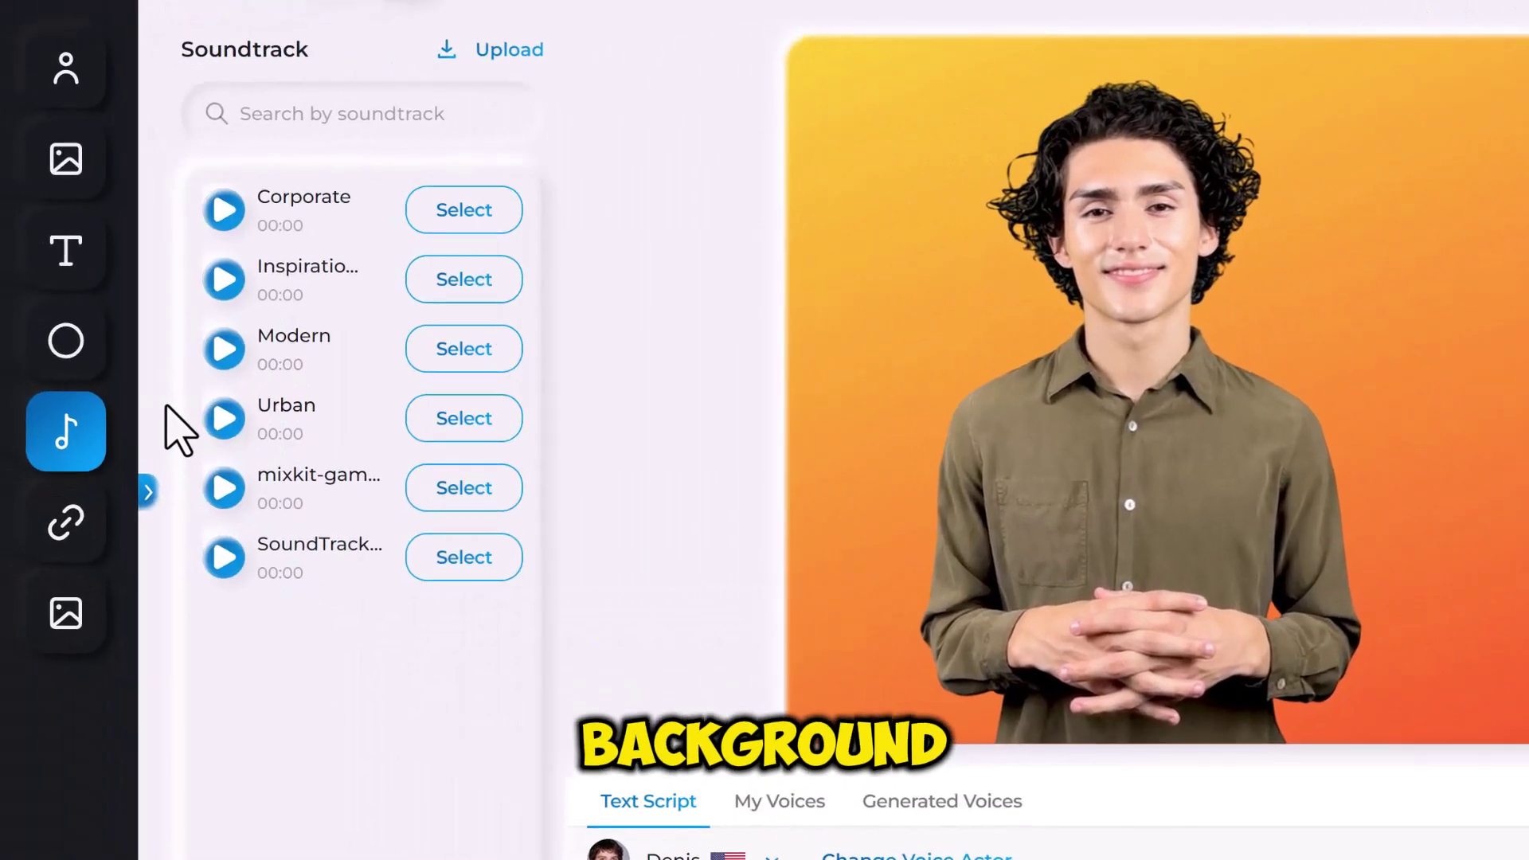
Add the Corporate soundtrack and a Pixel Pulse title, then preview the video.
left_click(475, 210)
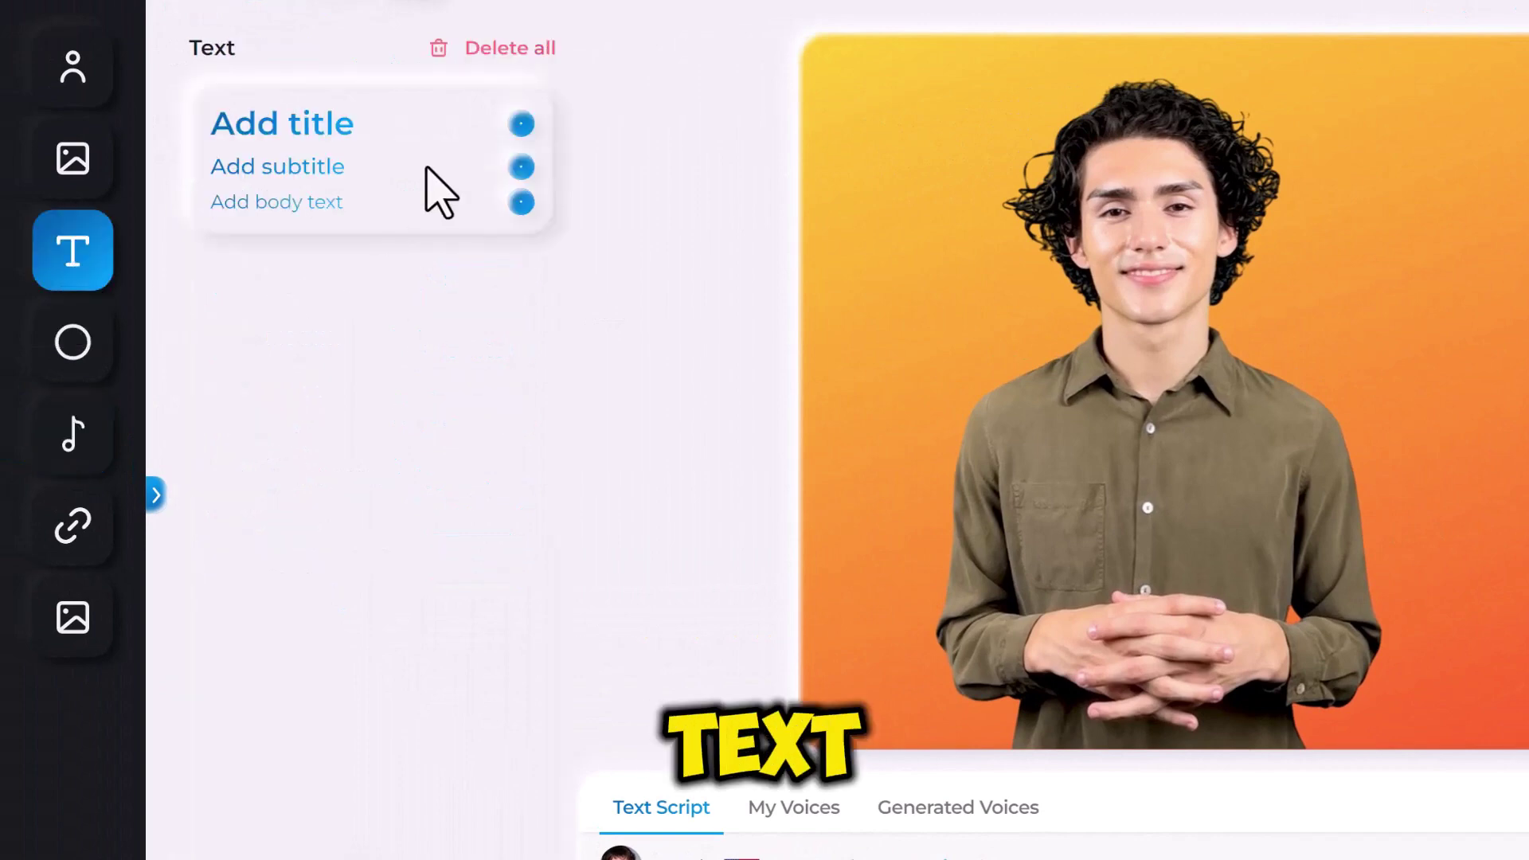
left_click(526, 126)
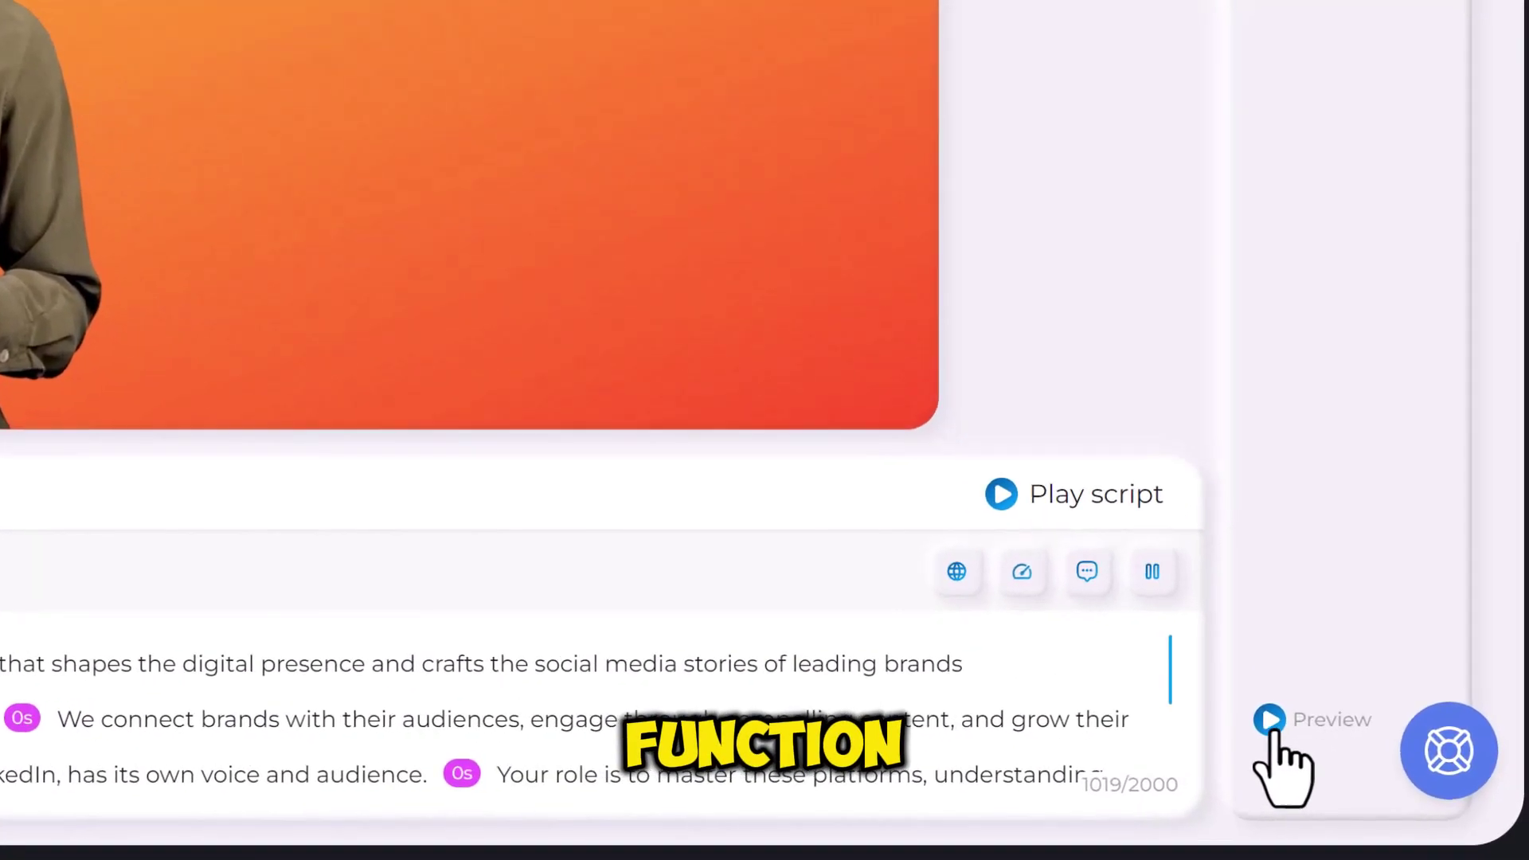
left_click(1272, 722)
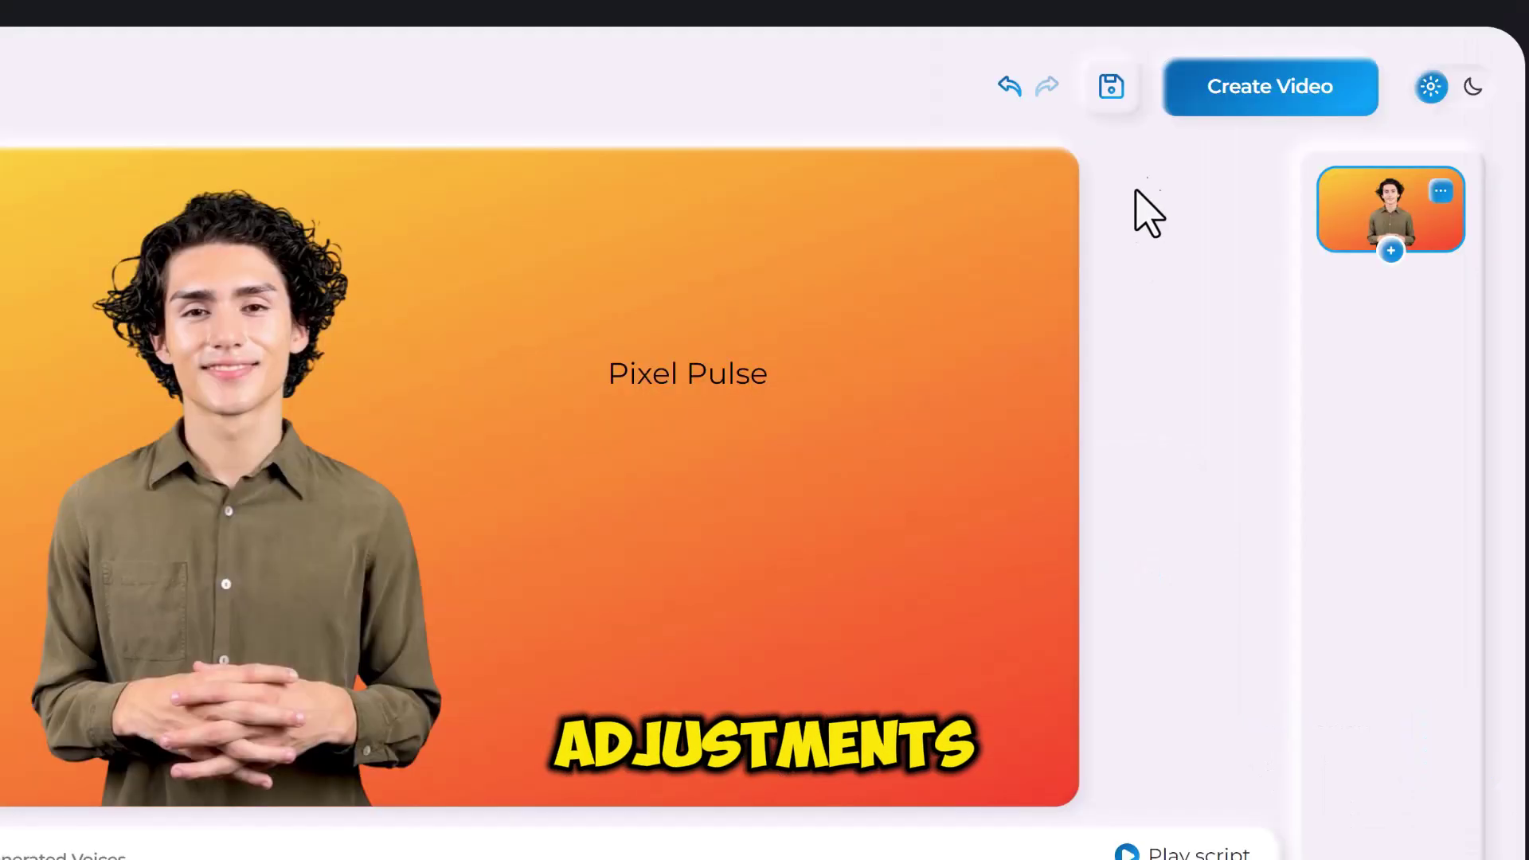
Title the video 'Pixel pulse' and set its resolution to 1920x1080 (Super HD).
left_click(1267, 99)
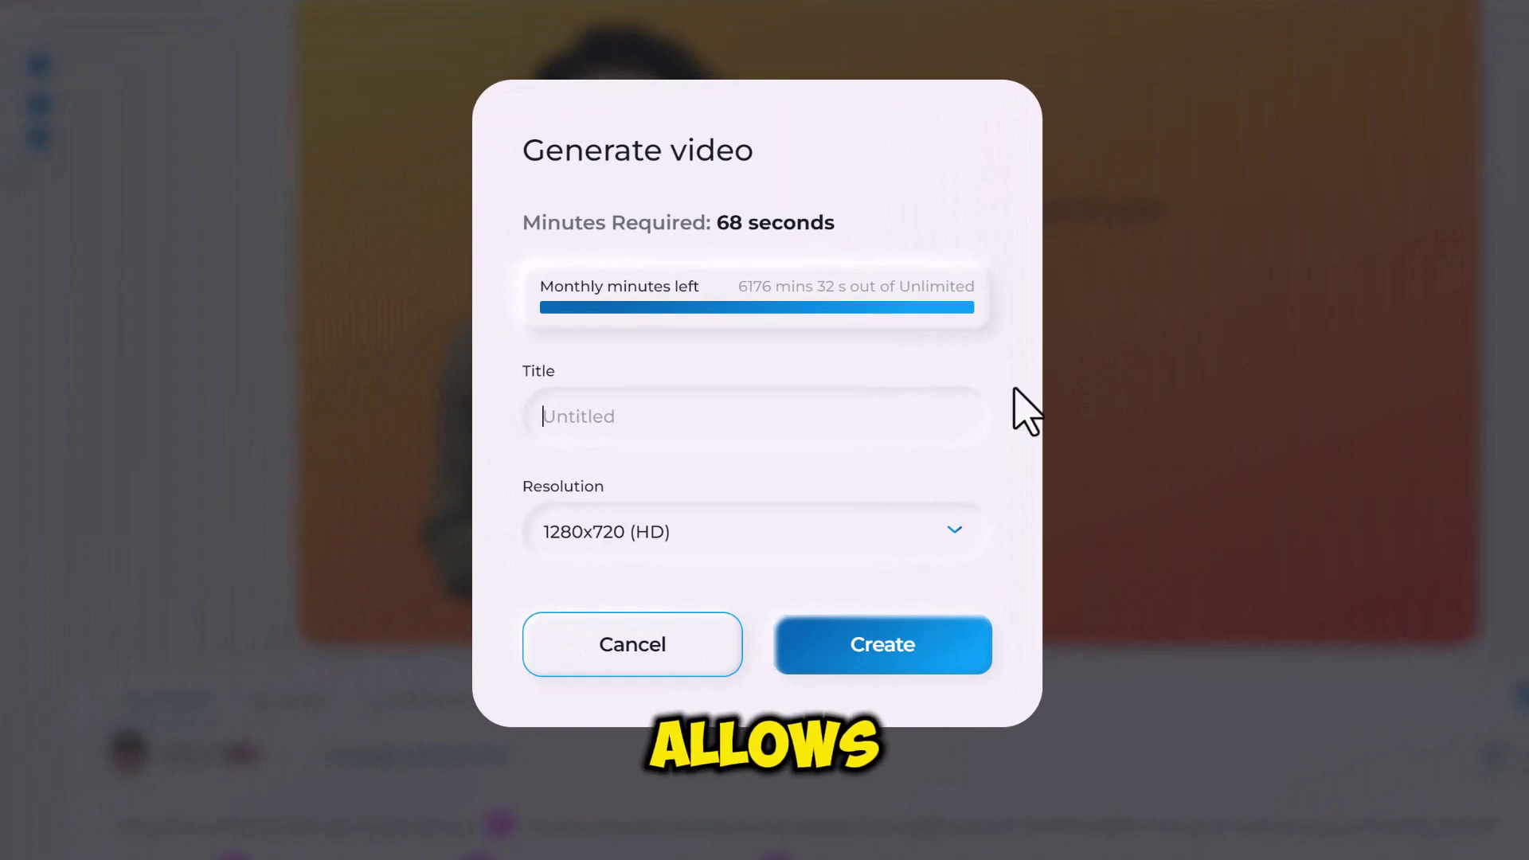
type("Pixel pulse")
left_click(951, 530)
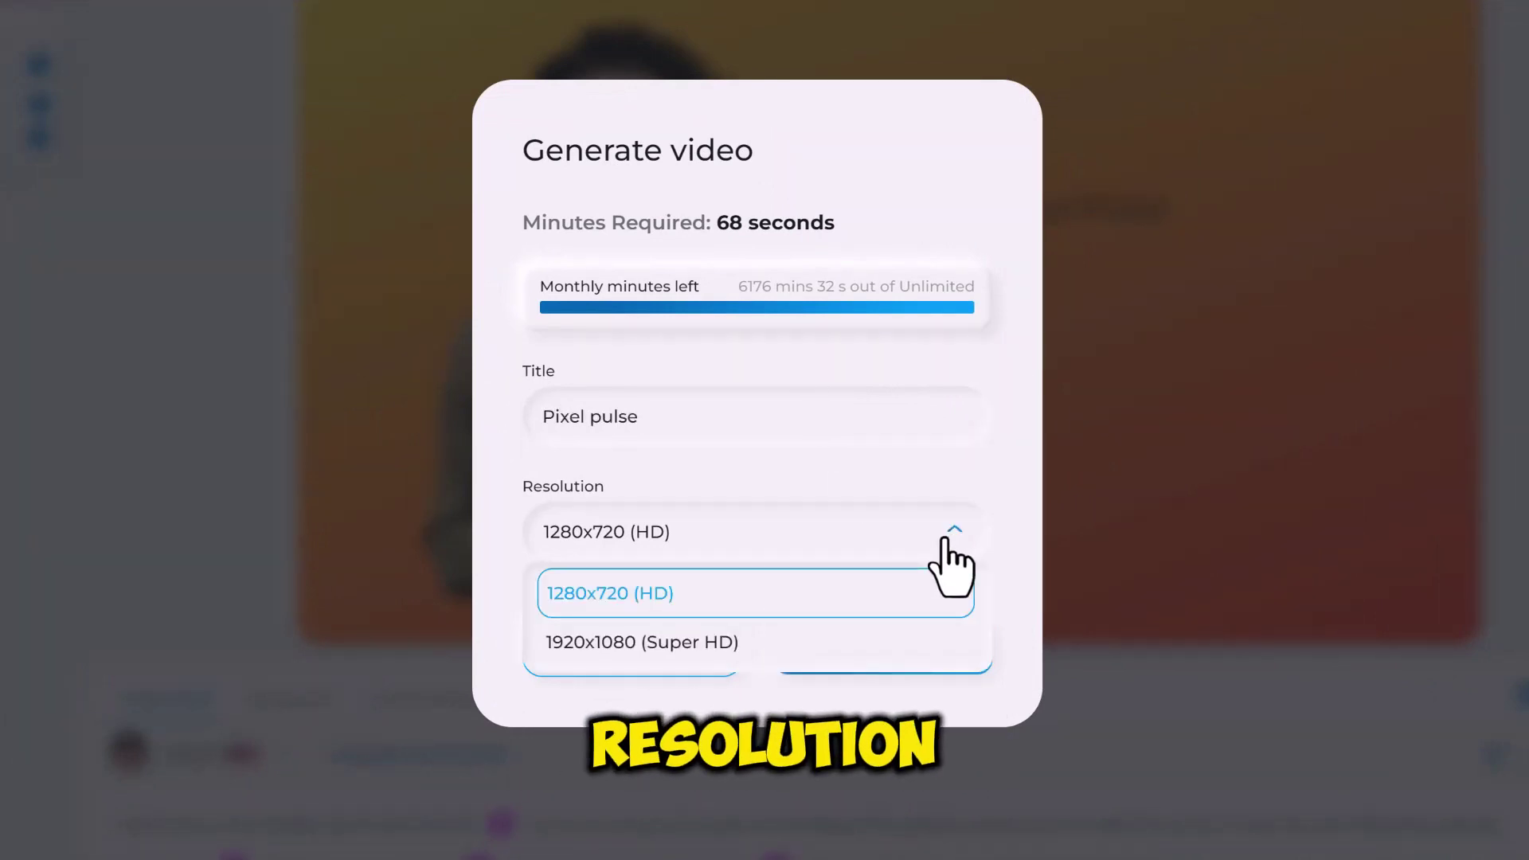
left_click(794, 642)
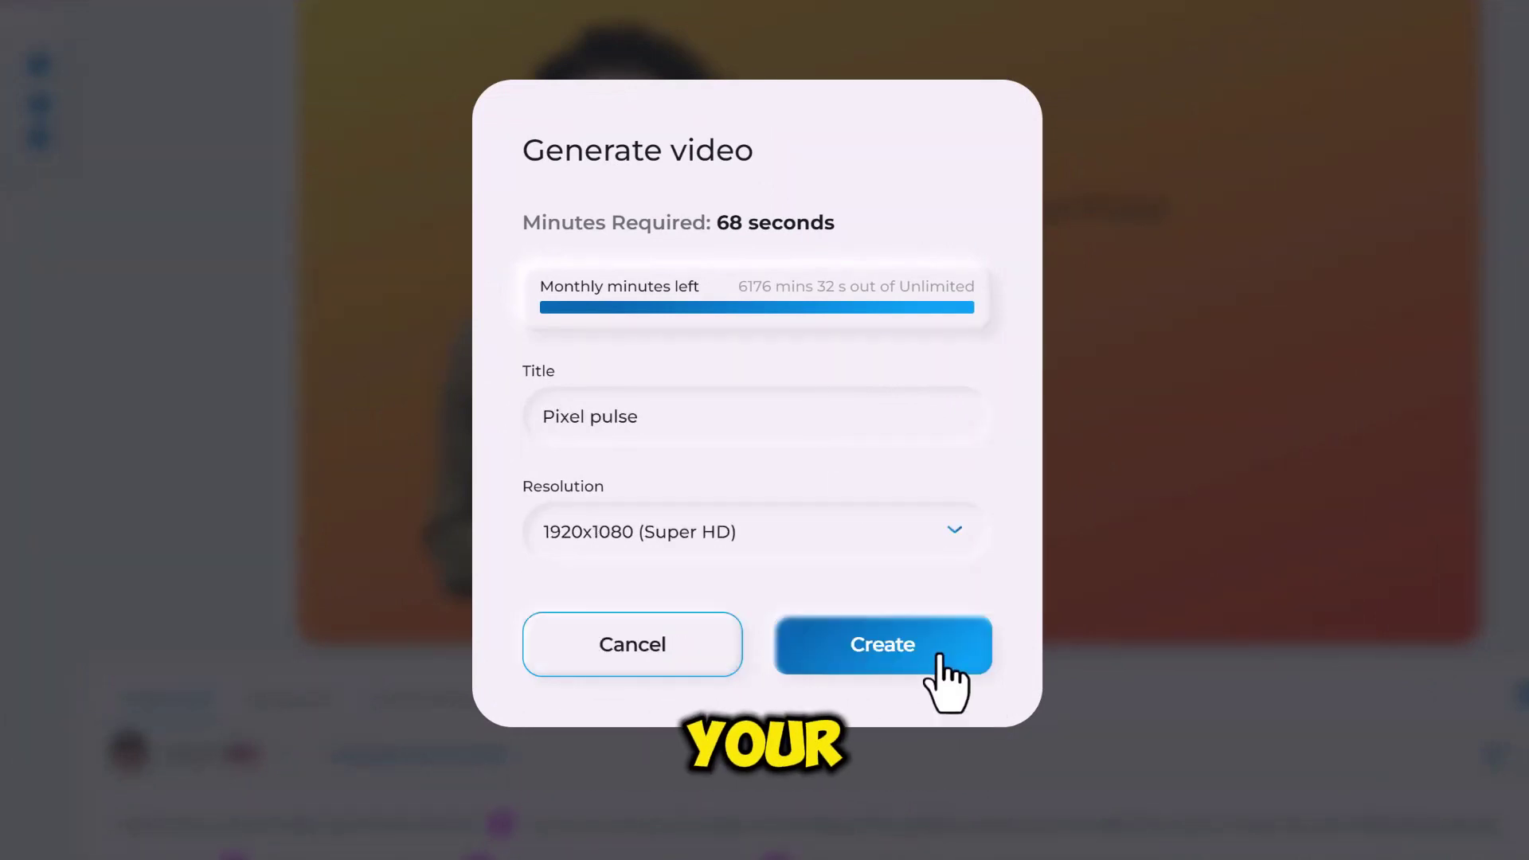